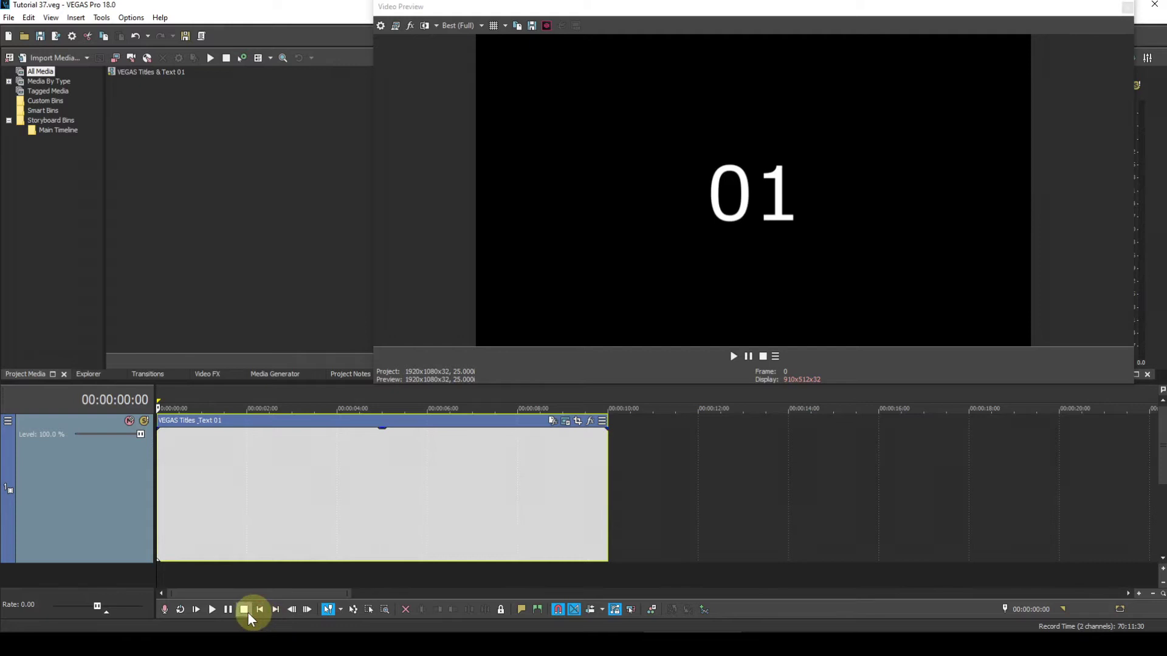
Play the numbered title event from its start at the original speed and stop playback.
click(213, 610)
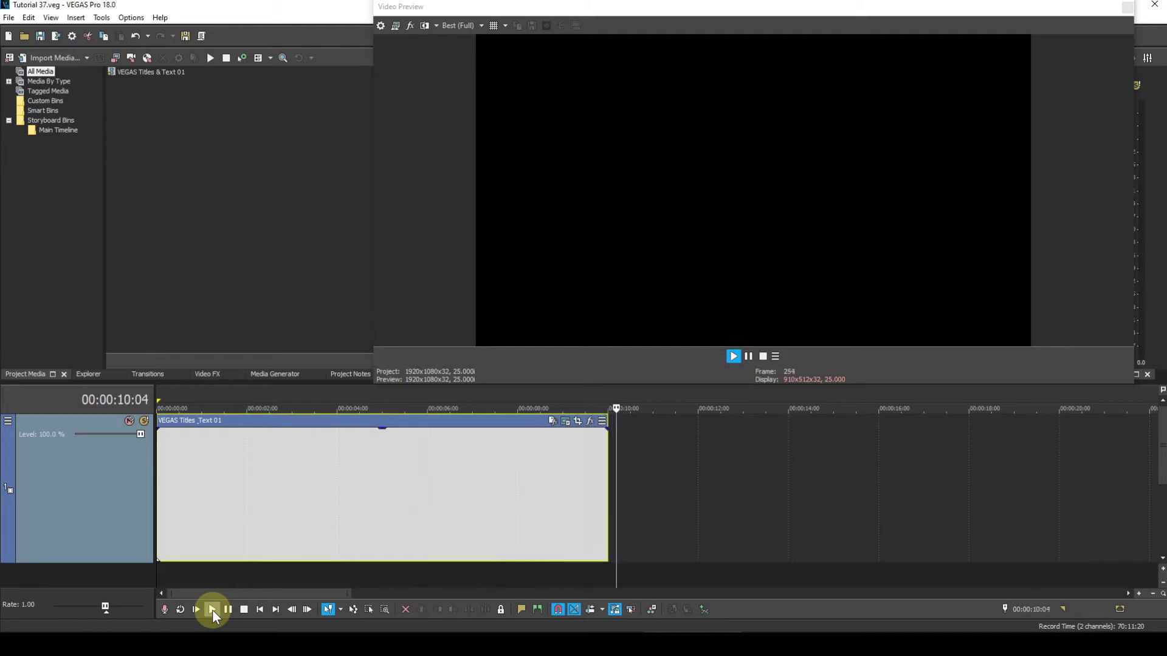
click(240, 611)
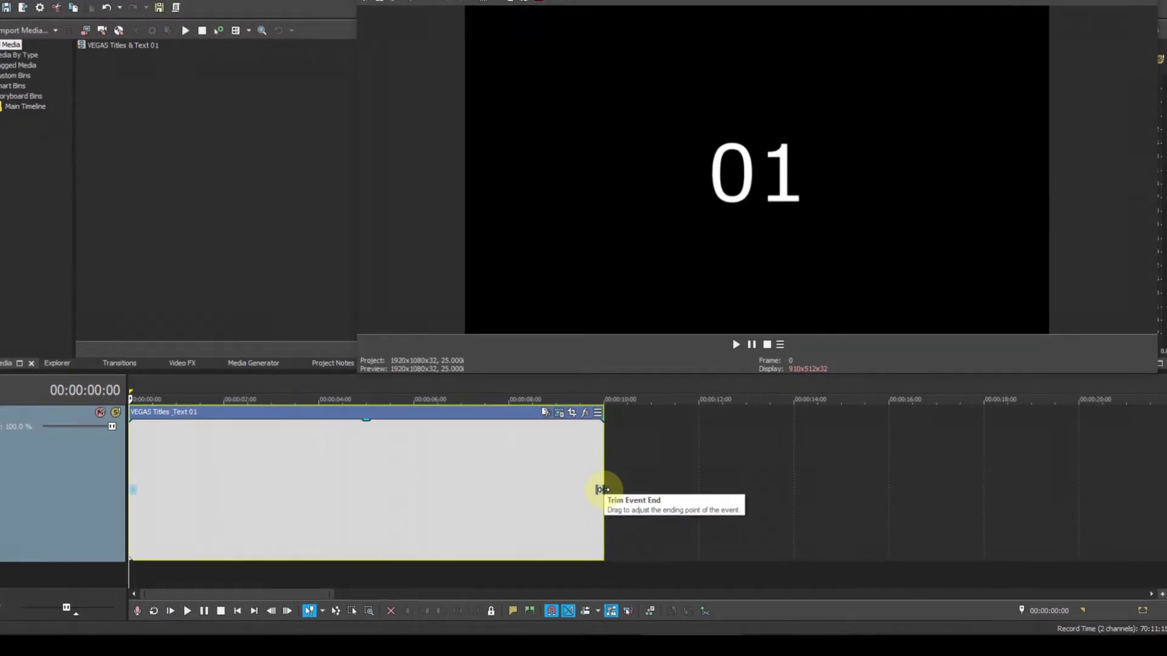
Time-stretch the end of the title event to about 14 seconds and preview the slowed playback.
key(ctrl)
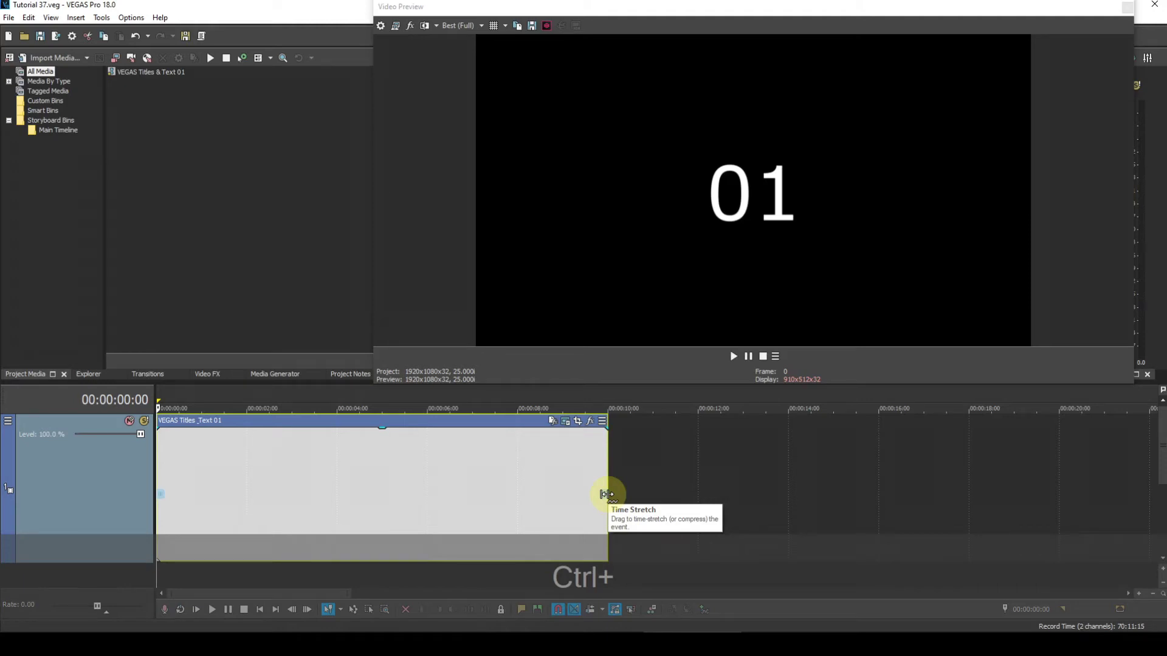
drag(606, 495, 794, 501)
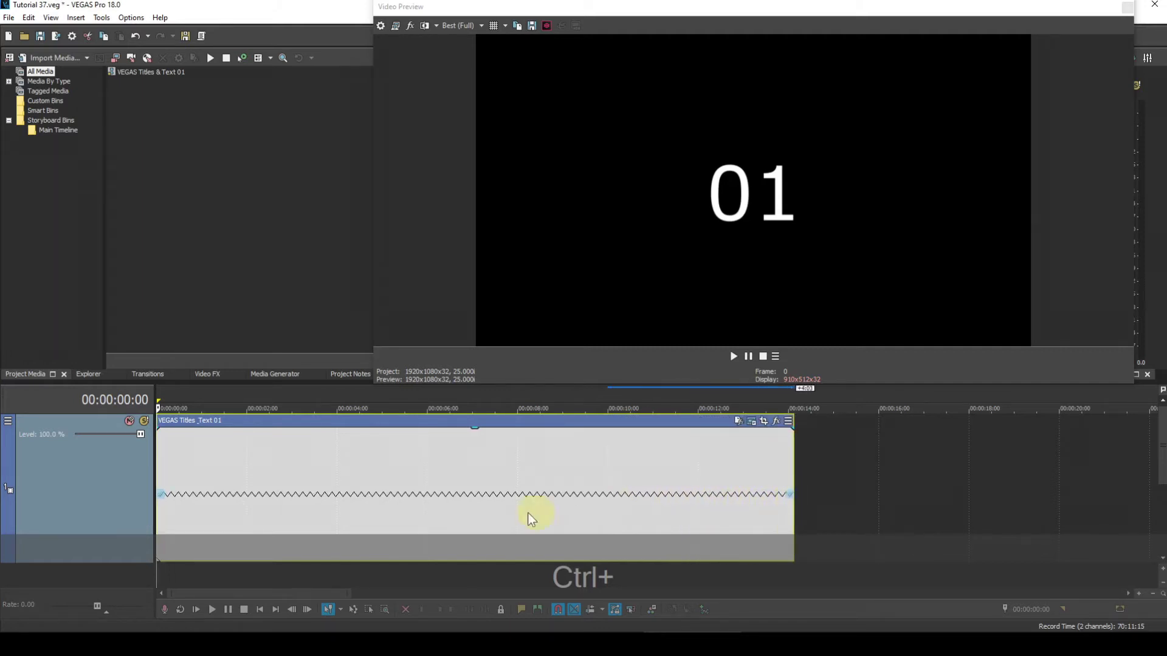
click(213, 610)
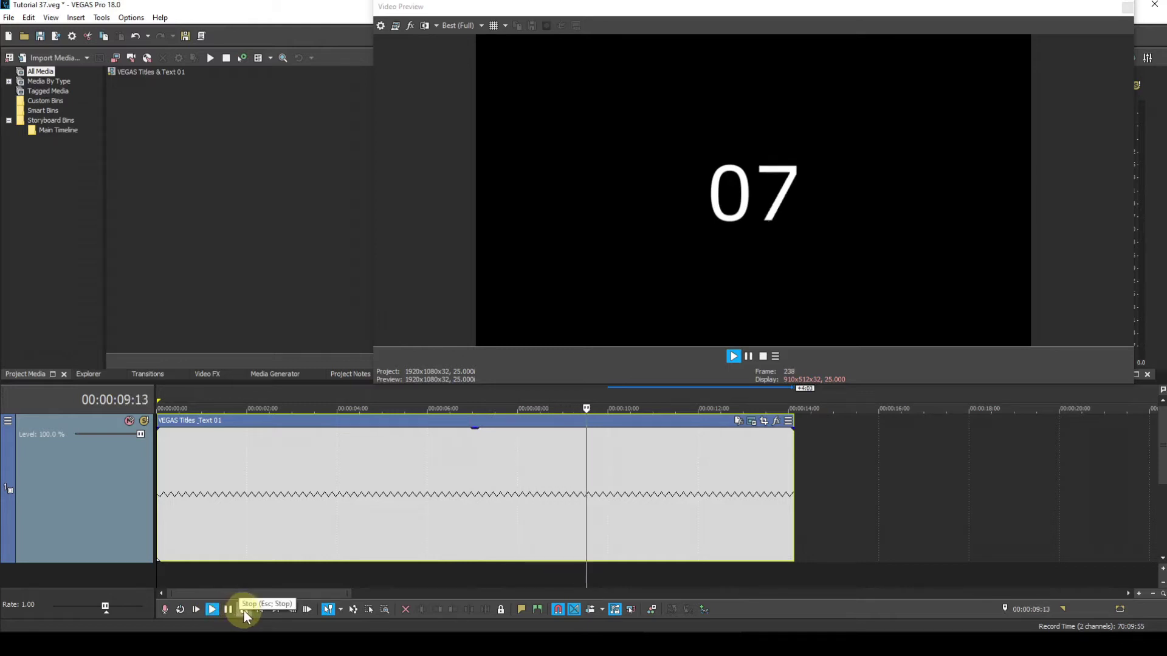
click(243, 610)
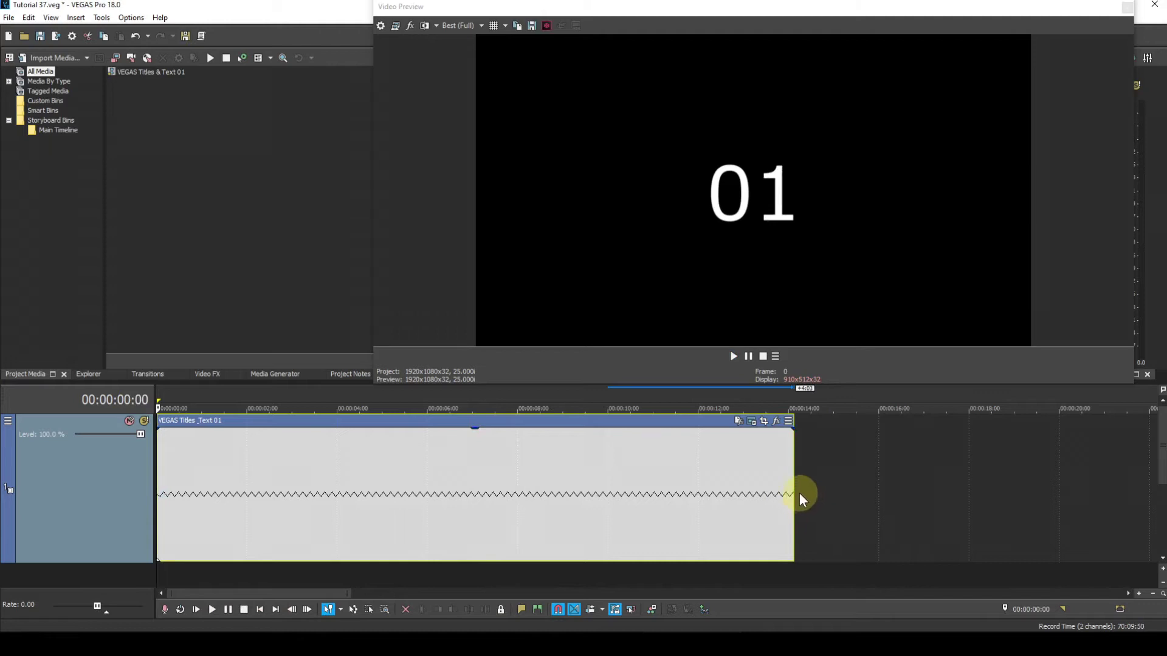
Time-compress the title event to a length of about 6 seconds and preview the sped-up playback.
key(ctrl)
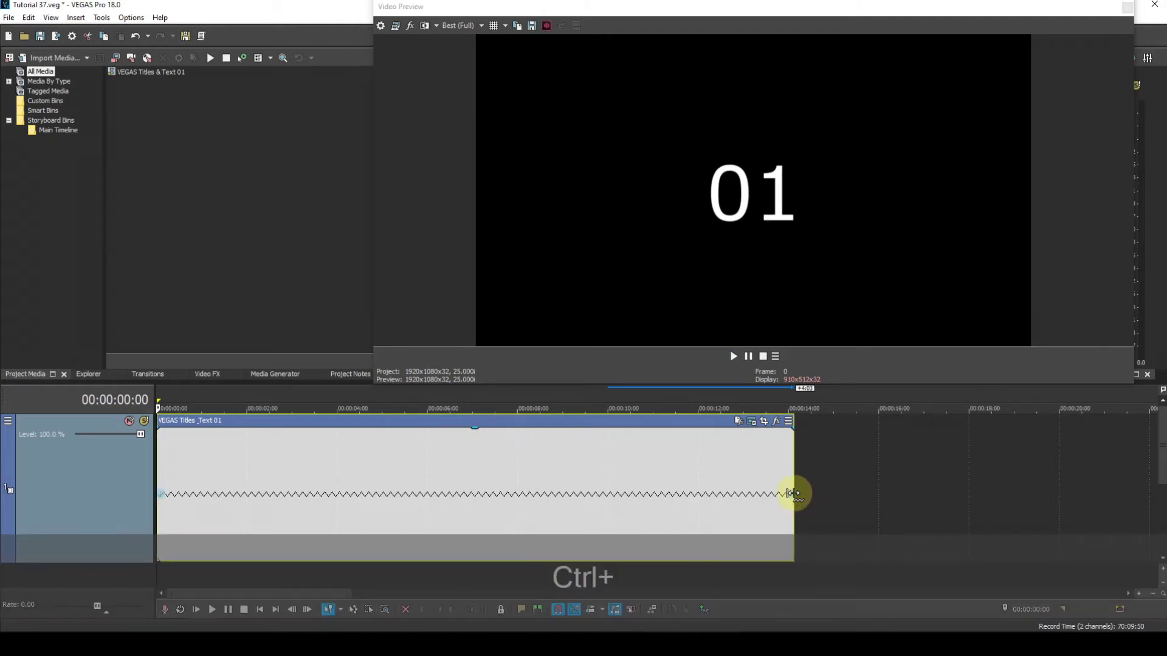
ctrl+drag(793, 493, 426, 490)
click(270, 592)
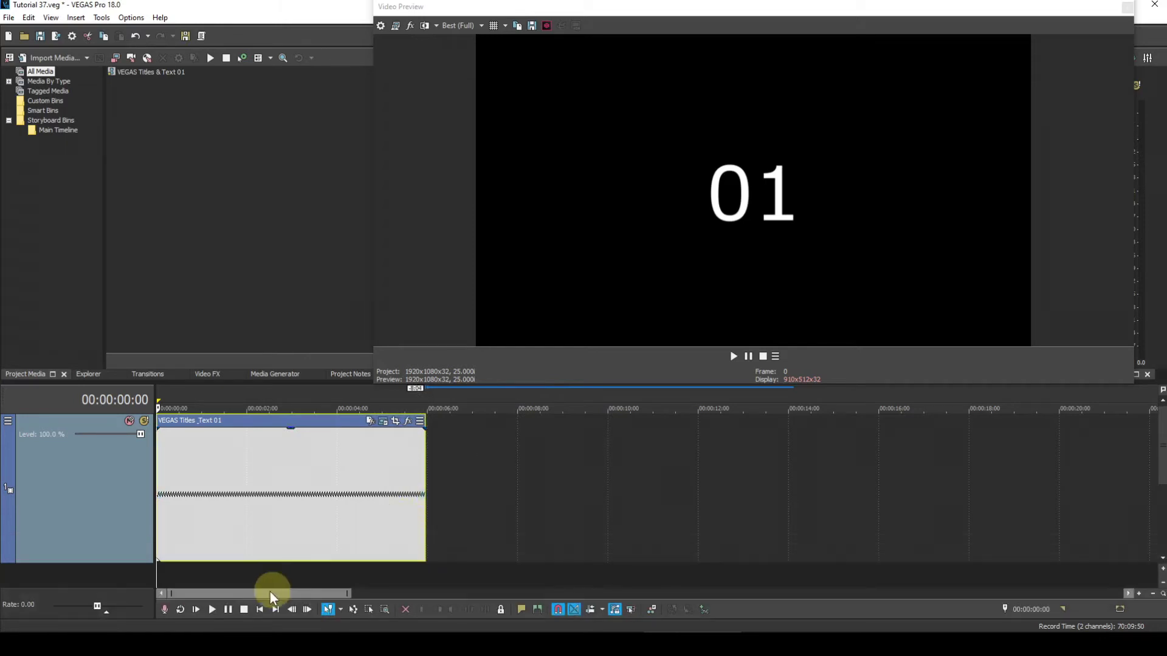
click(211, 609)
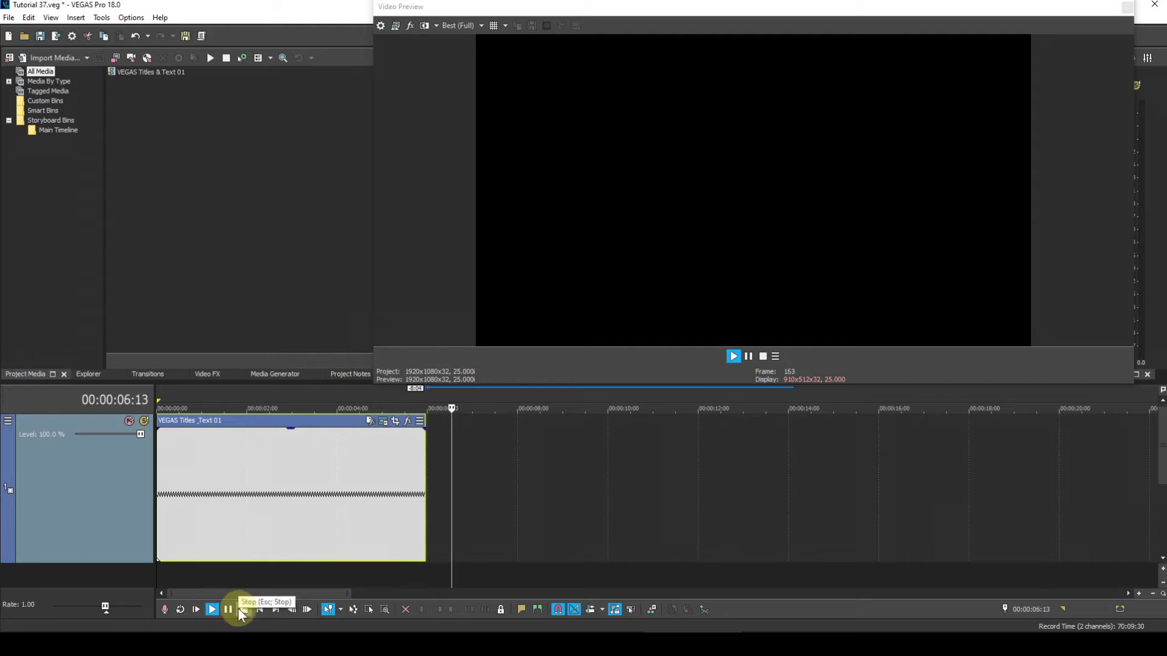
click(239, 607)
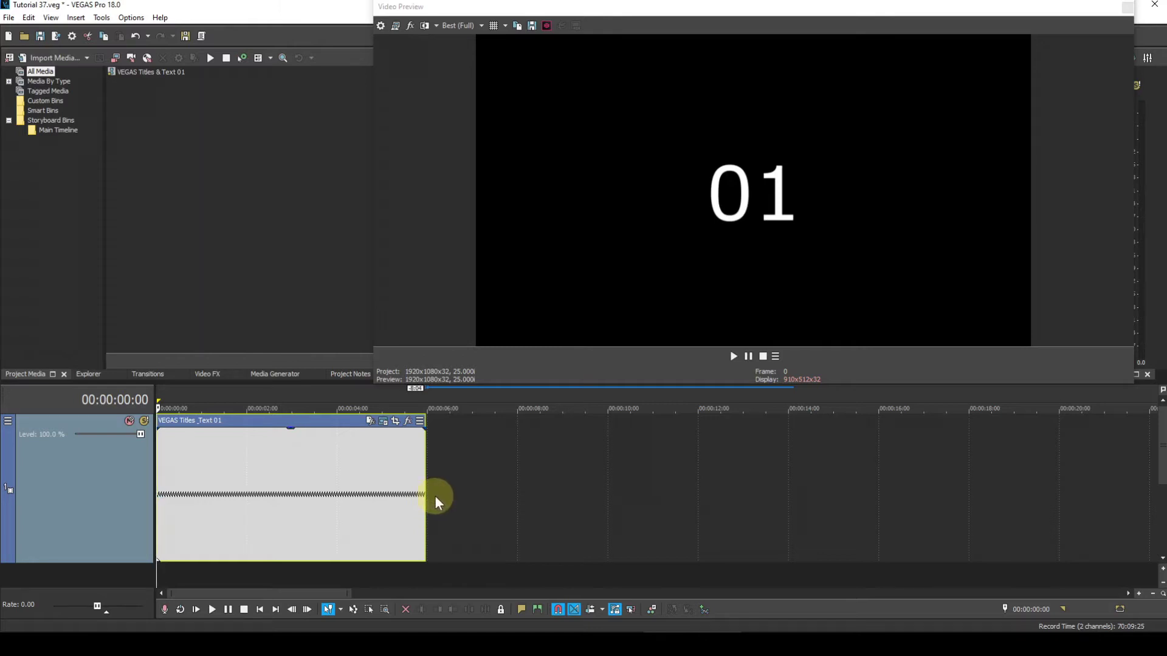
Time-stretch the event as far as possible to 40 seconds, and compress it fully to about 2.5 seconds, marking each end with the cursor.
scroll(436, 495, down, 3)
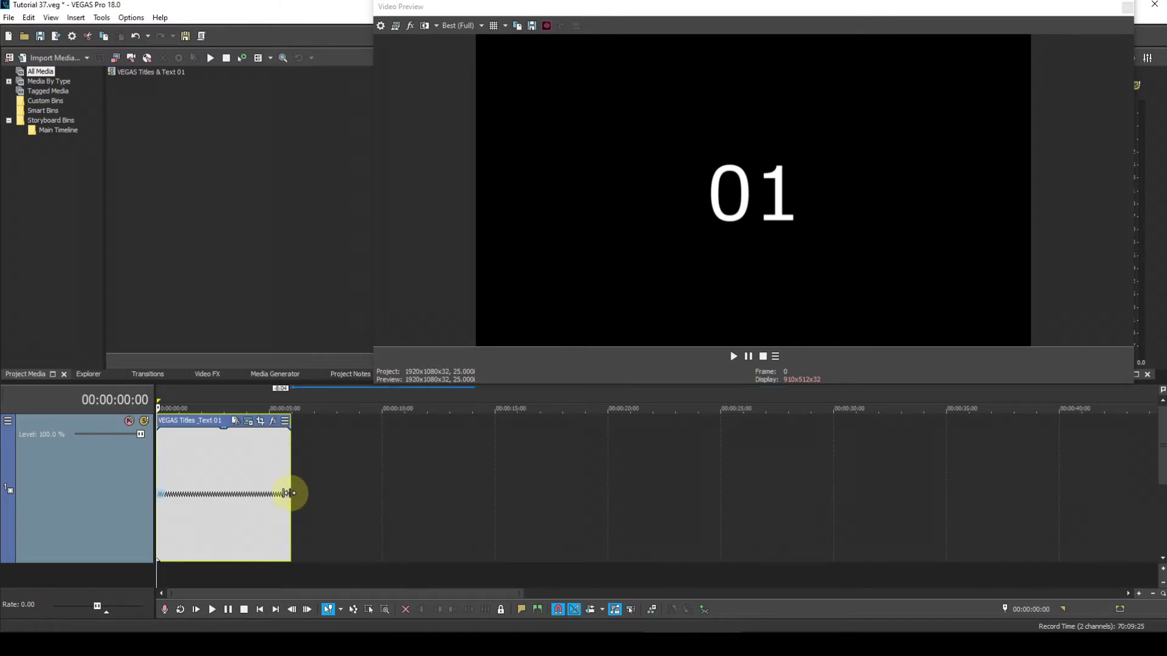
mouse_move(289, 493)
mouse_down()
mouse_move(875, 506)
mouse_move(1094, 492)
mouse_move(976, 493)
mouse_move(1072, 494)
mouse_move(1058, 403)
mouse_up()
click(1056, 399)
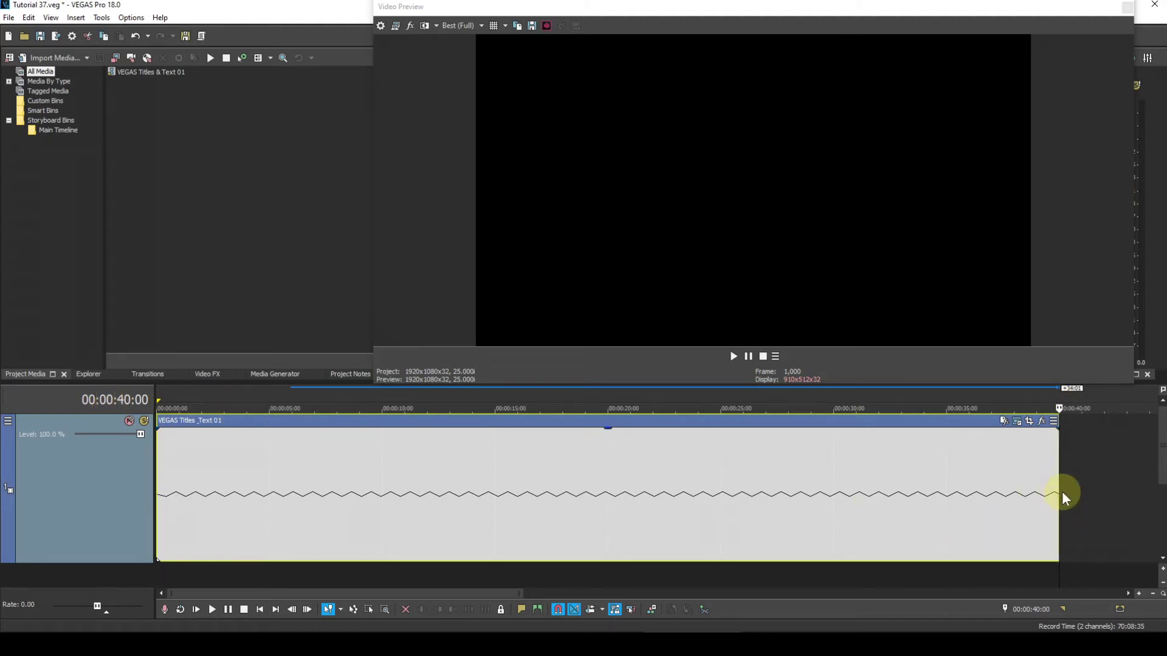
drag(1058, 491, 213, 482)
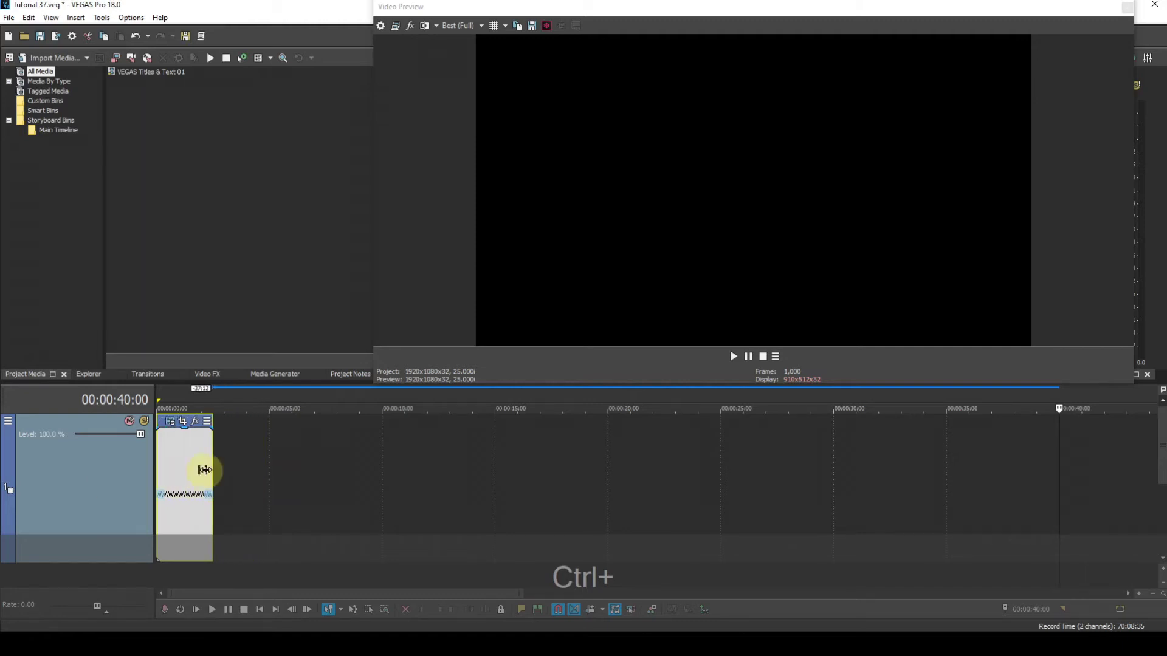
click(213, 398)
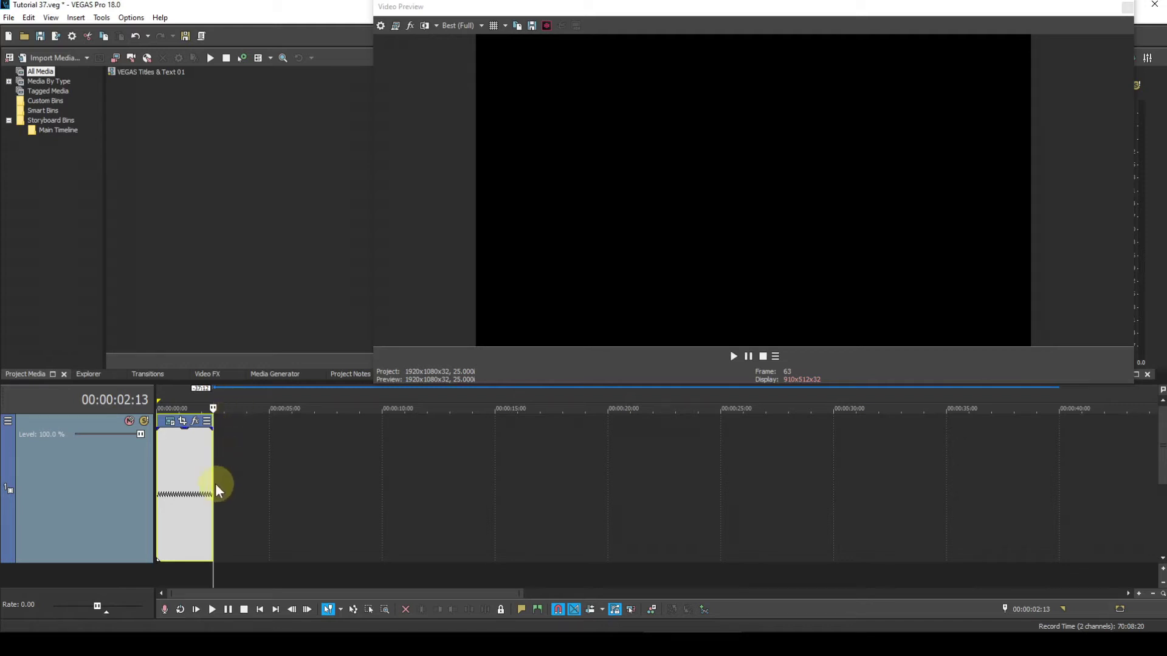
Time-stretch the title event to about 16.5 seconds and set its playback rate to 1 in the event properties.
key(ctrl)
drag(211, 485, 529, 507)
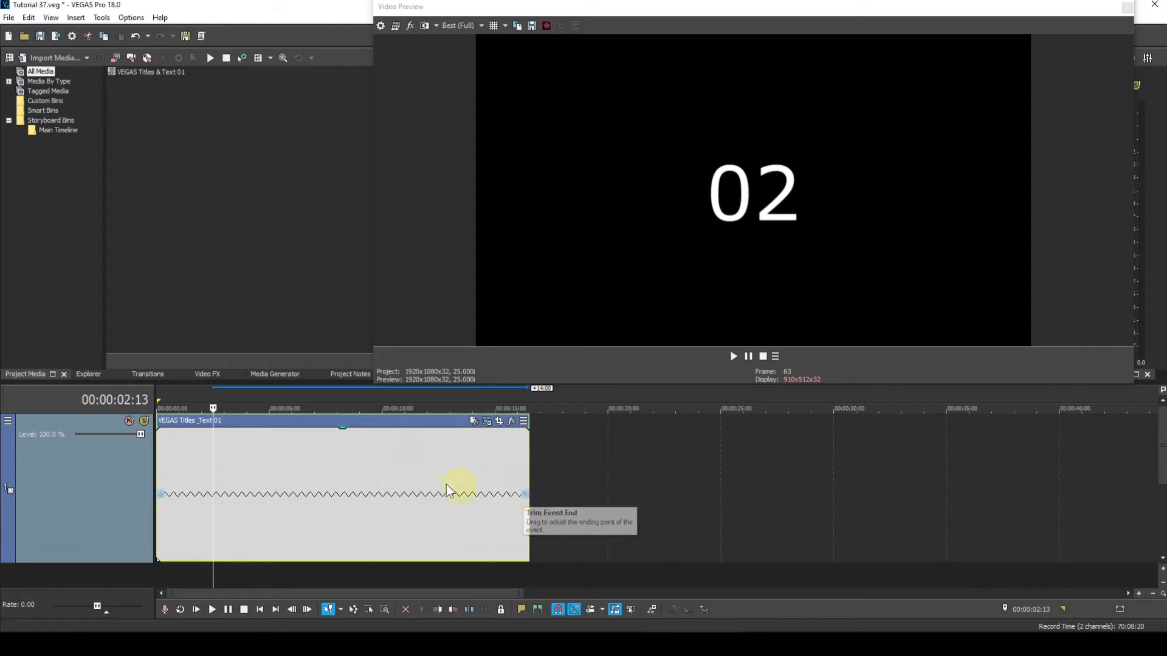
right_click(409, 477)
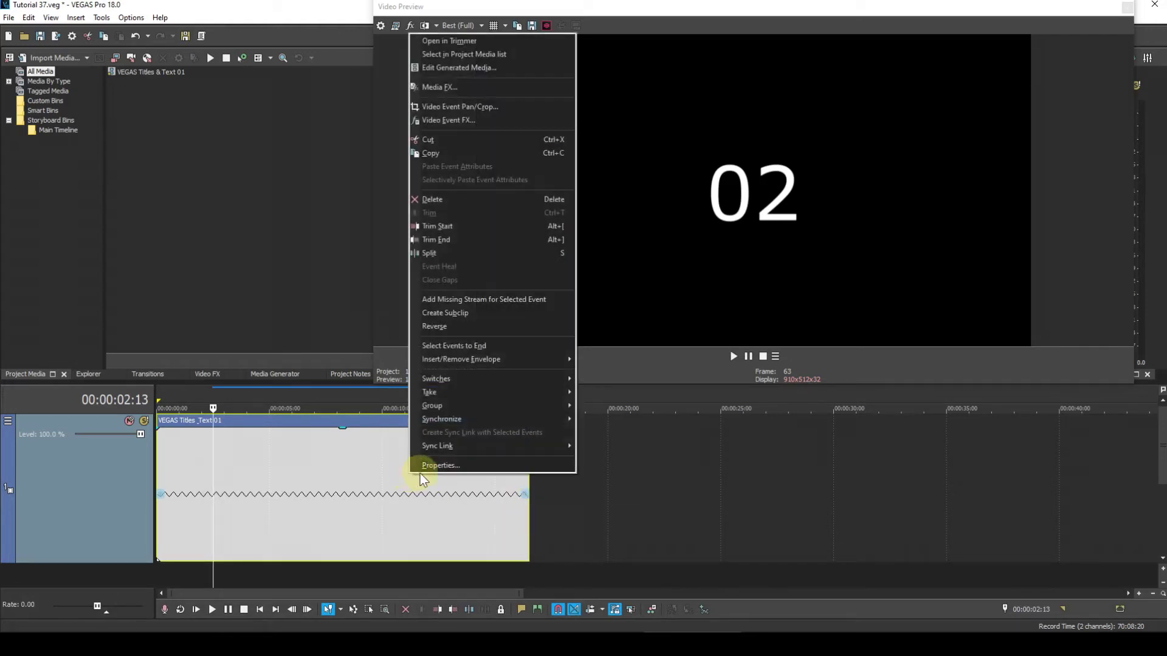
click(426, 466)
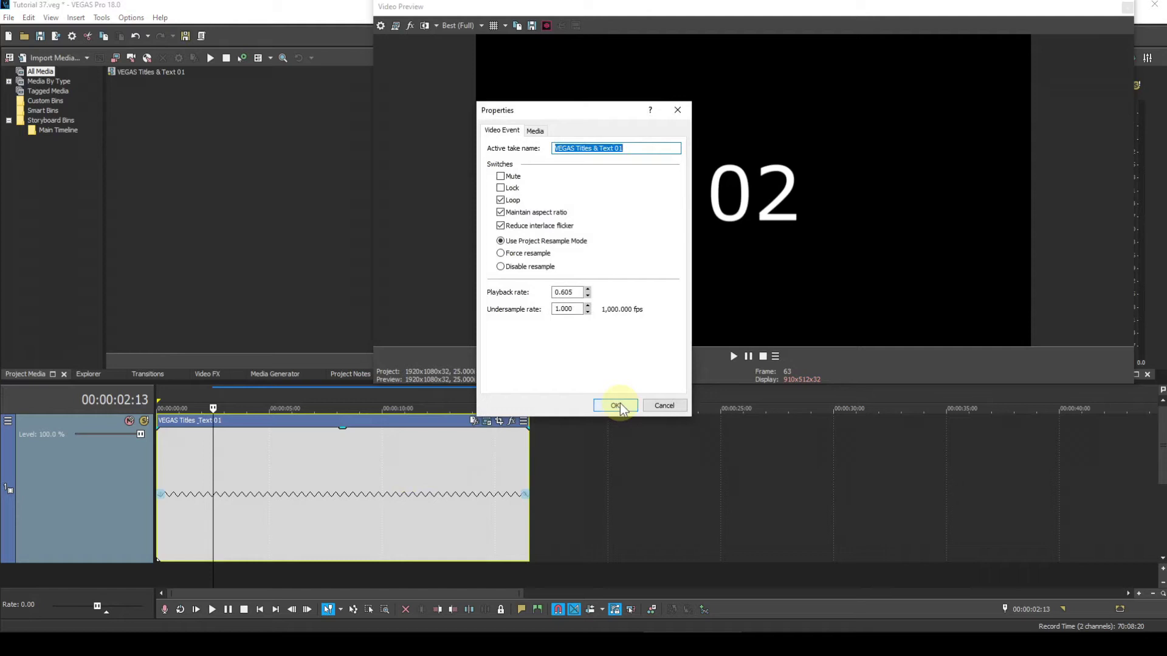
drag(576, 293, 552, 295)
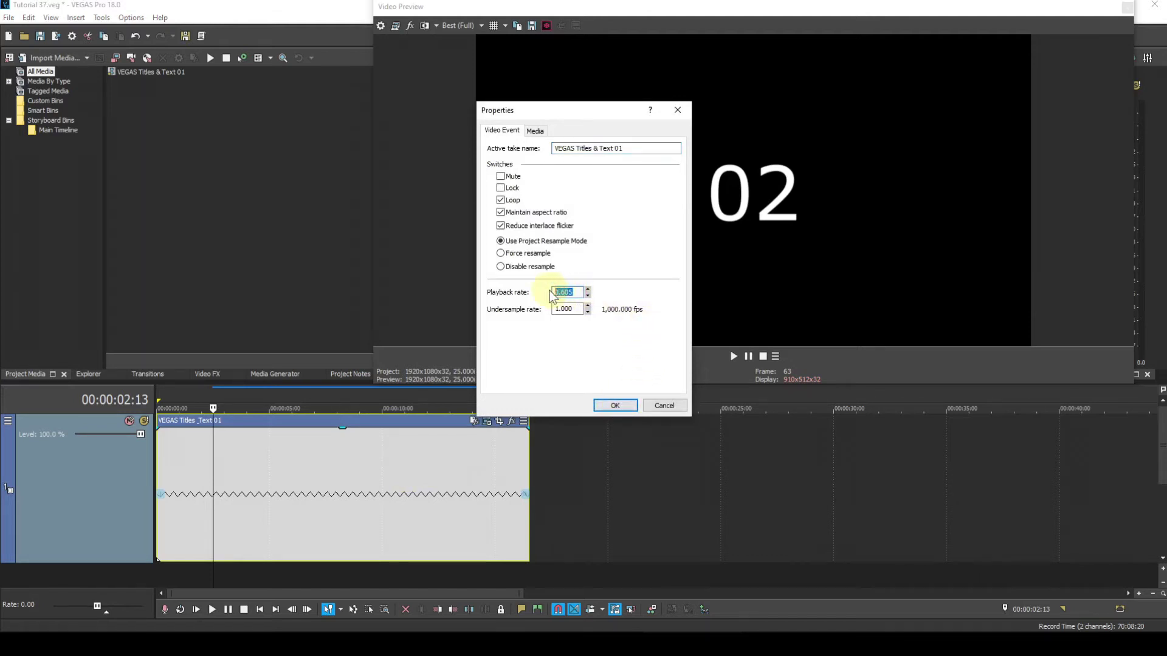
text(1)
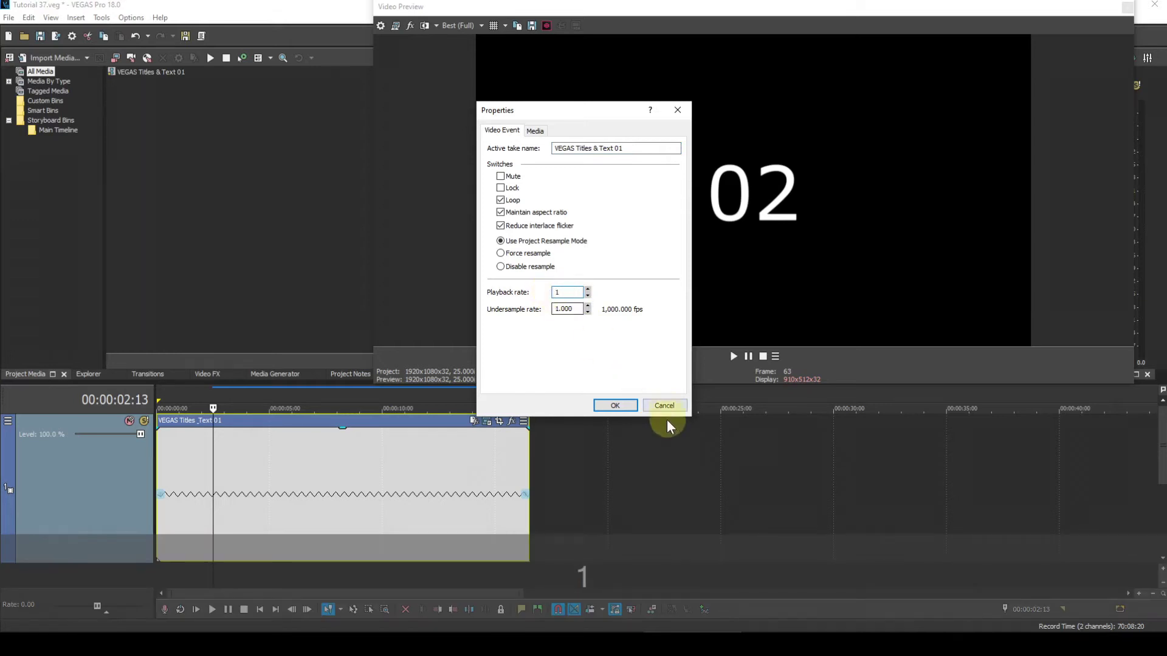
click(629, 405)
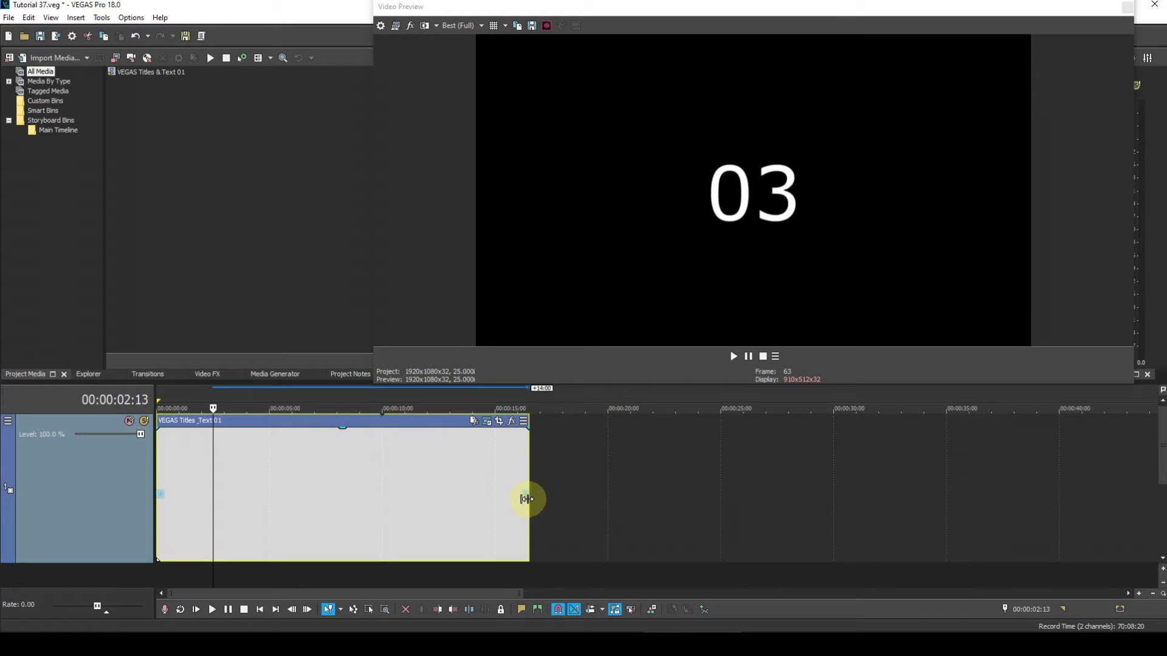
Trim the end of the title event to 10 seconds and play it back from the start.
drag(528, 497, 383, 485)
scroll(338, 479, up, 2)
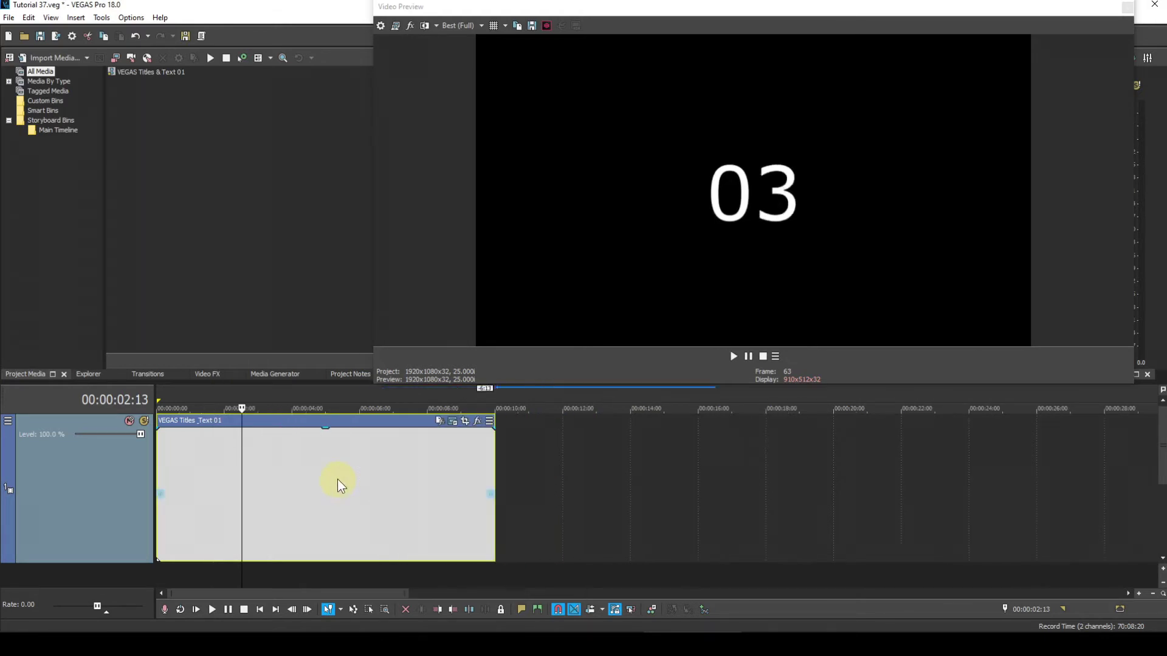
click(260, 610)
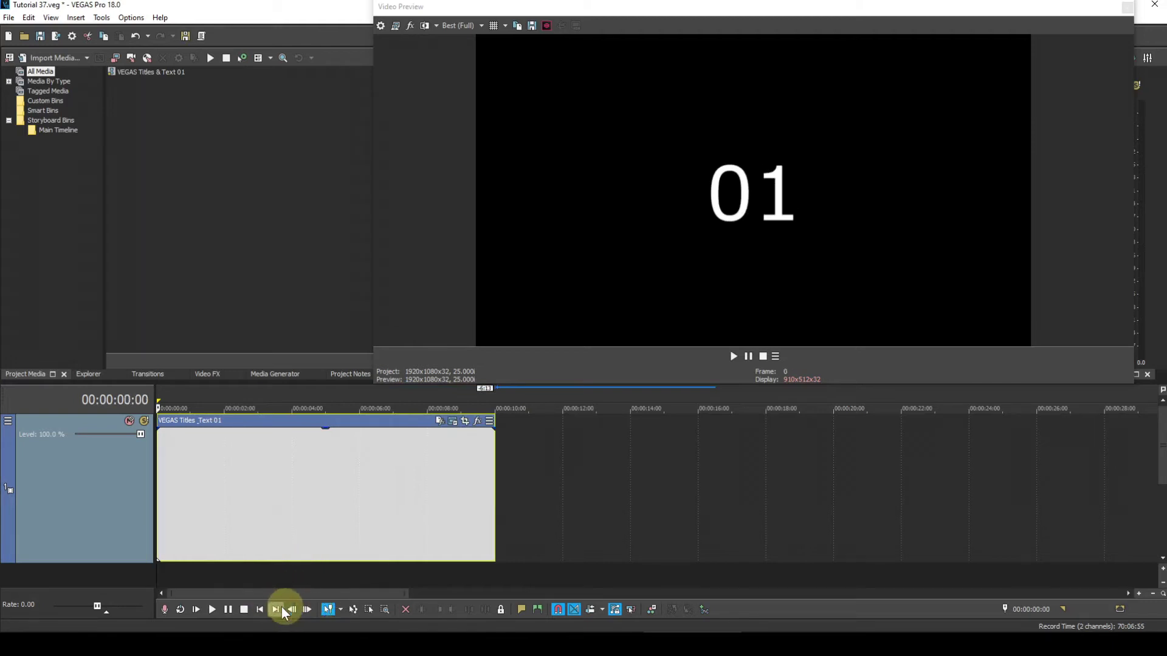
click(213, 609)
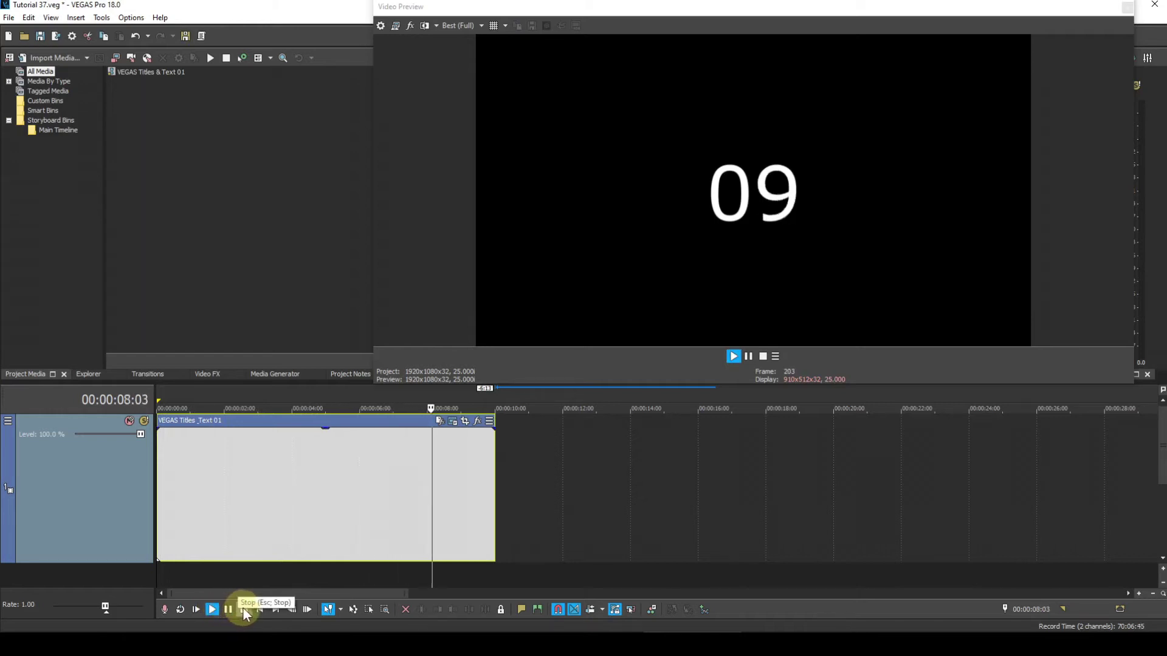
click(242, 607)
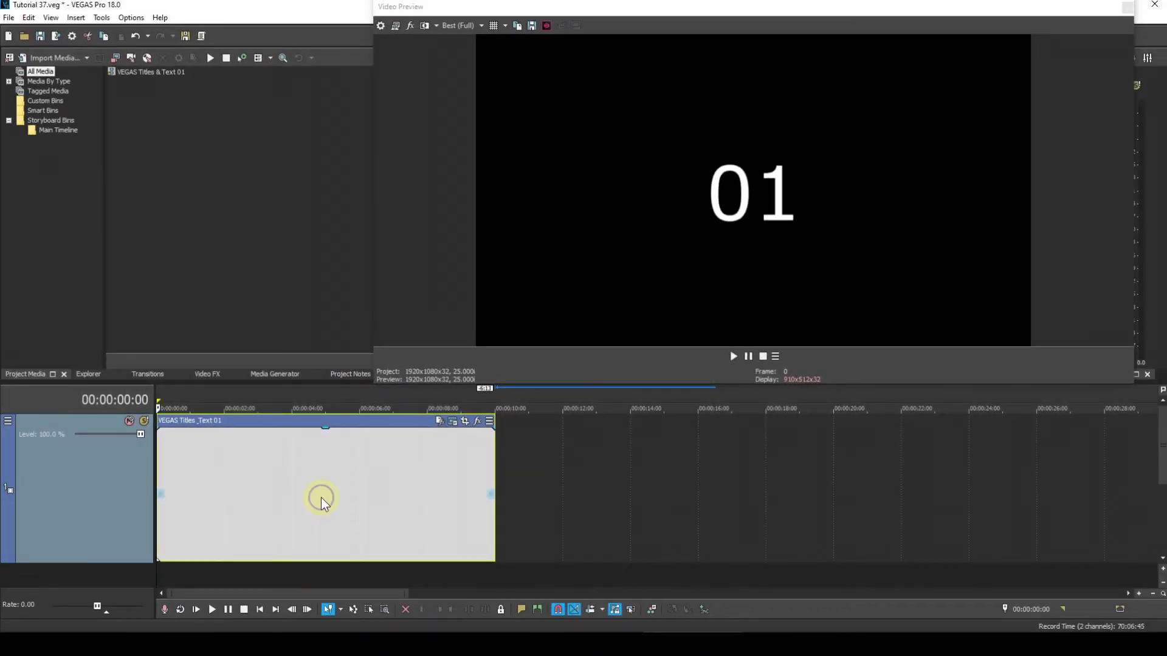
Insert a Velocity envelope on the title event.
right_click(322, 500)
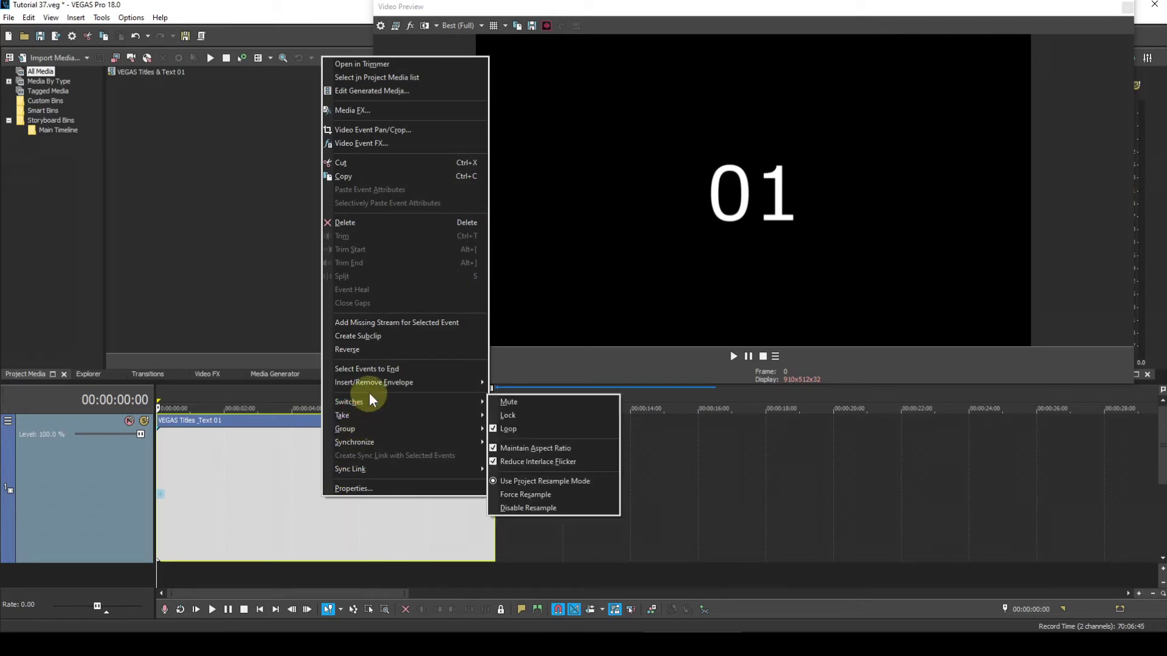
mouse_move(375, 383)
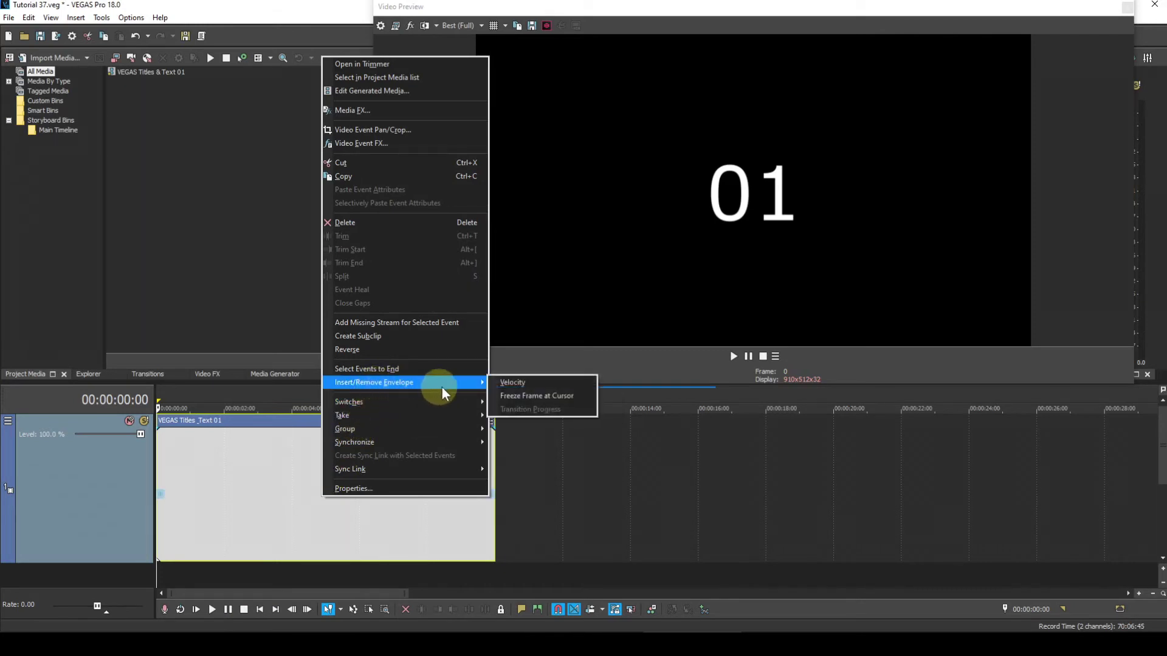
click(509, 385)
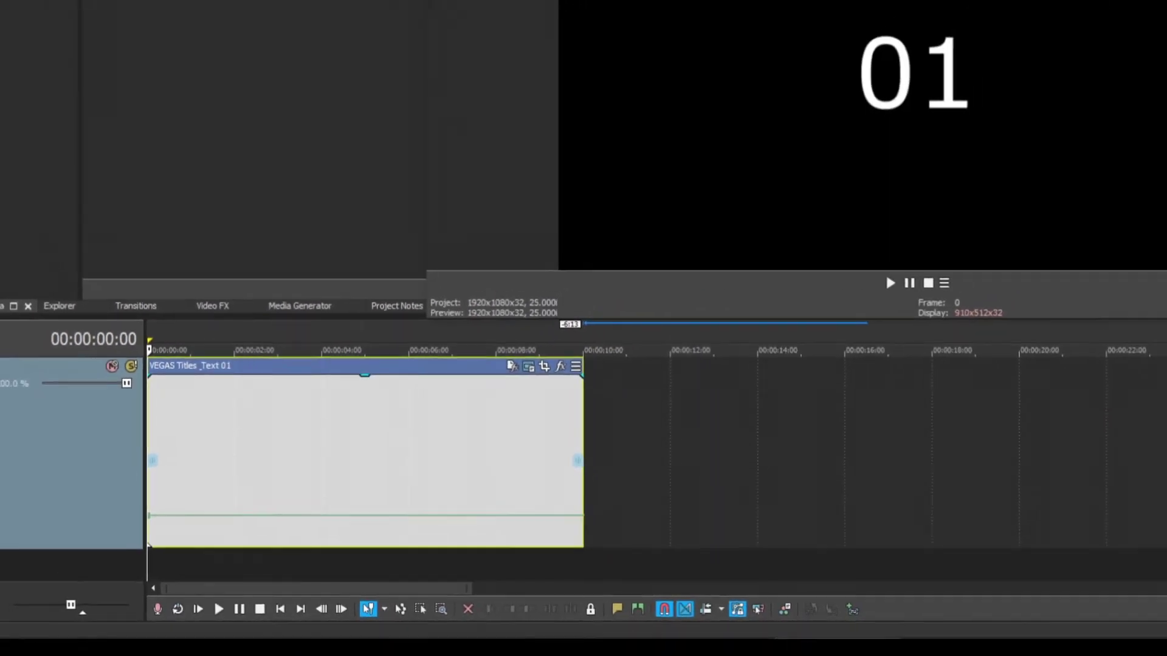
Check the envelope color assigned to Event Velocity in the display preferences, leaving the settings unchanged.
click(133, 17)
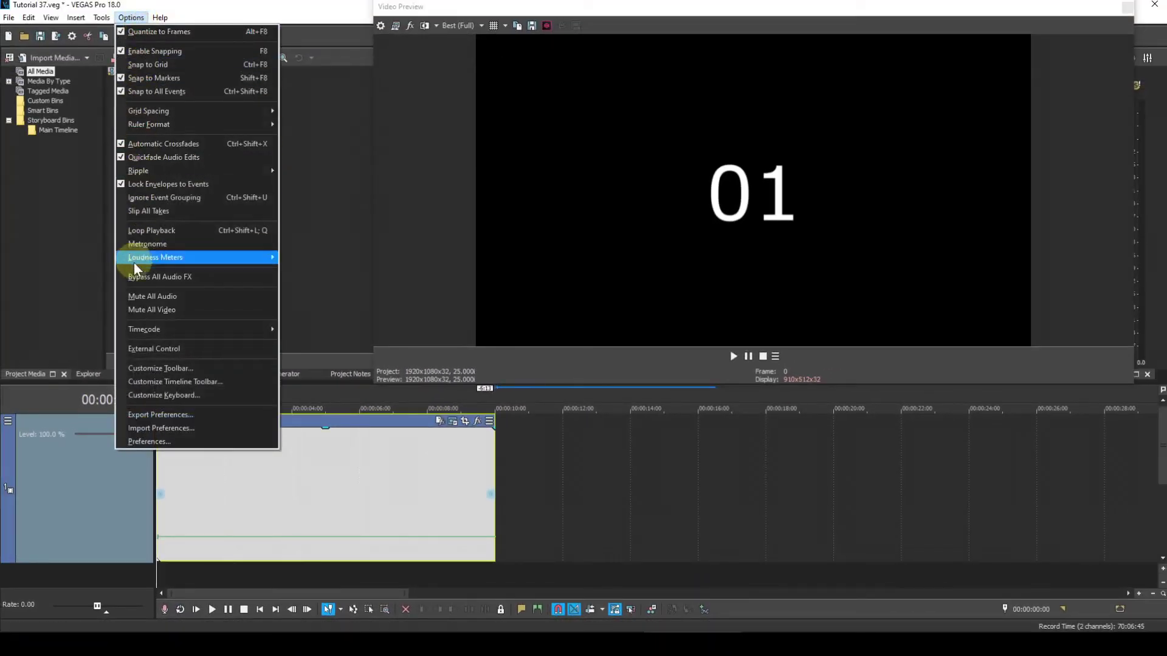
click(146, 442)
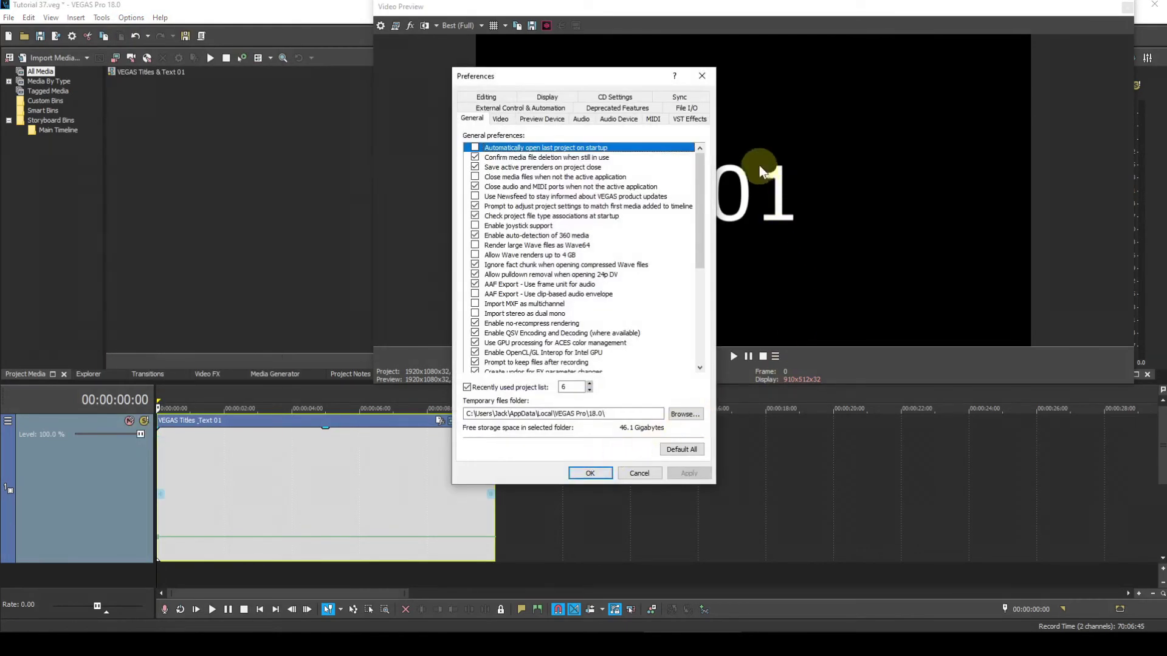
click(561, 94)
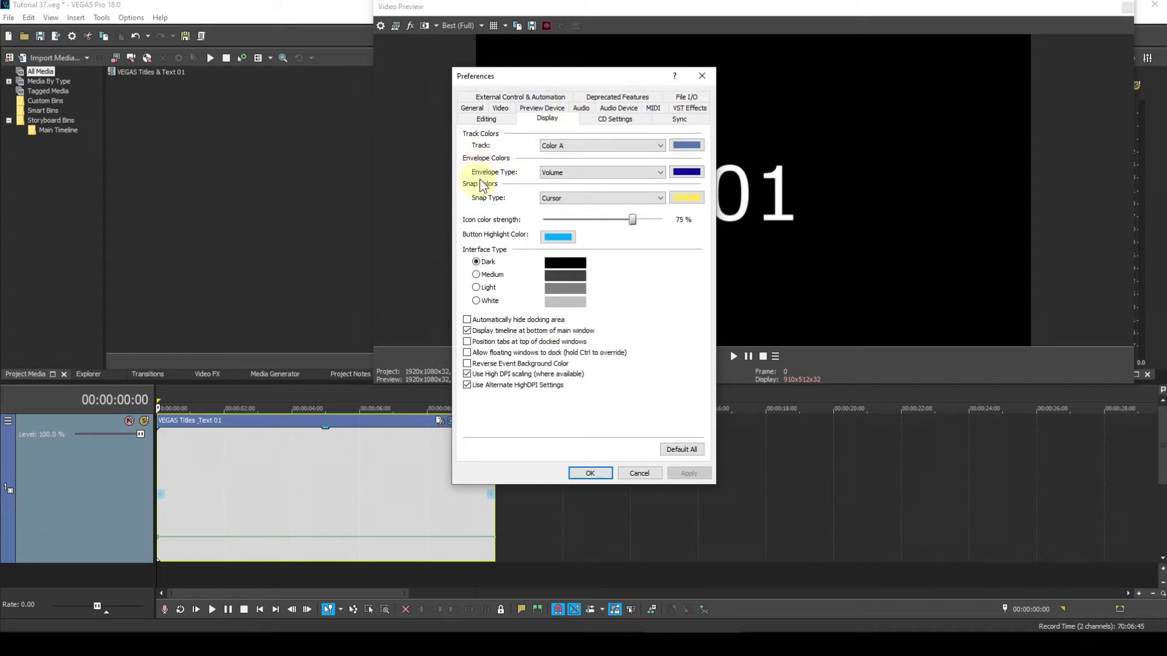
click(661, 174)
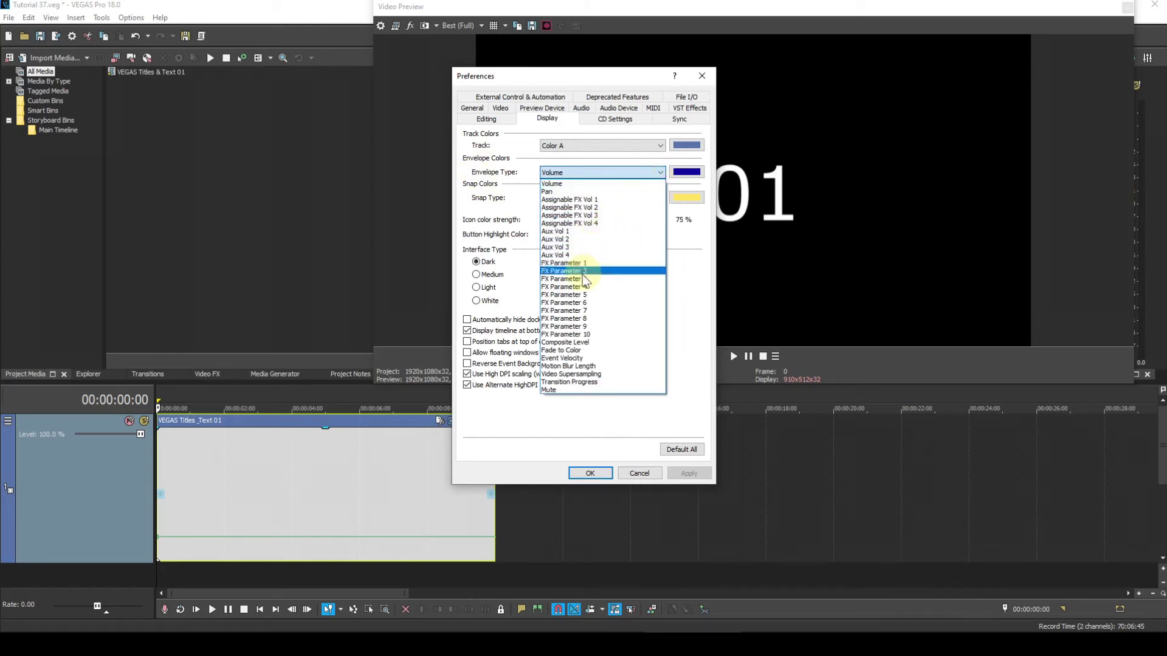
click(576, 359)
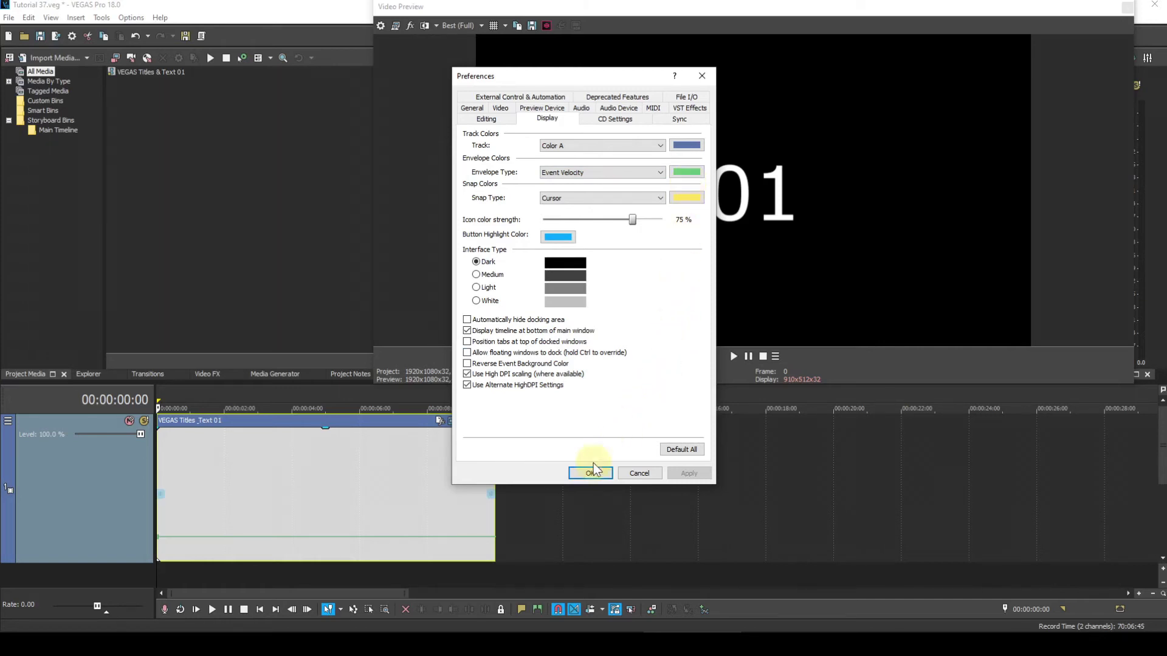
click(652, 473)
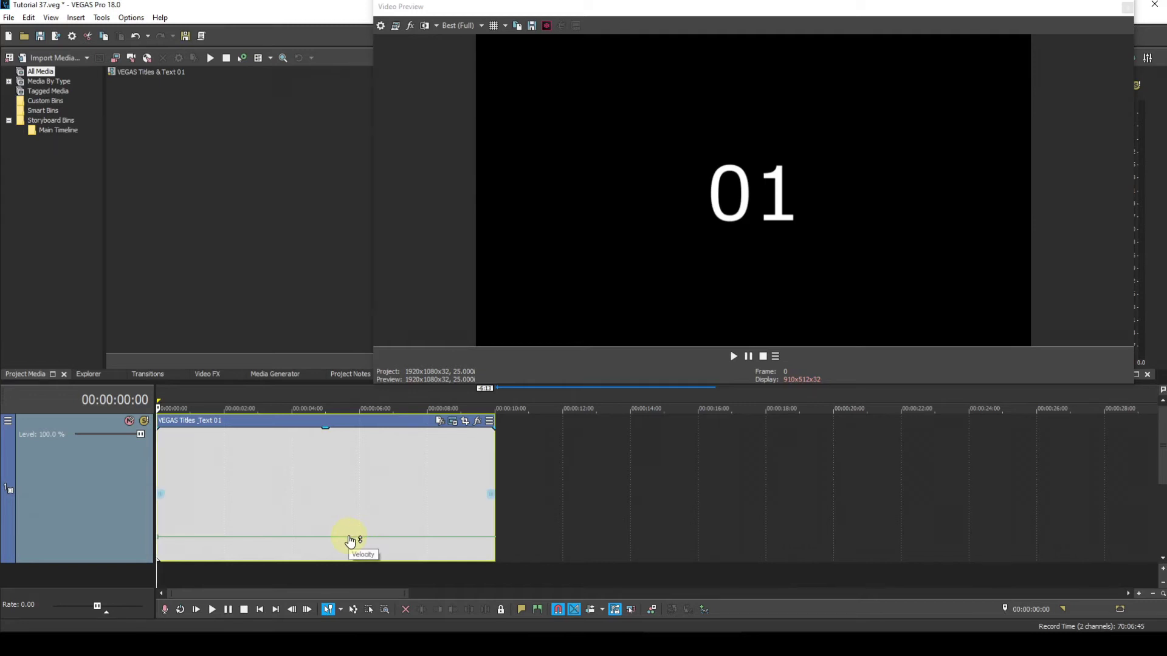
Try different velocity levels on the title event's envelope, including about 377%, 131% and 422%.
drag(350, 538, 355, 504)
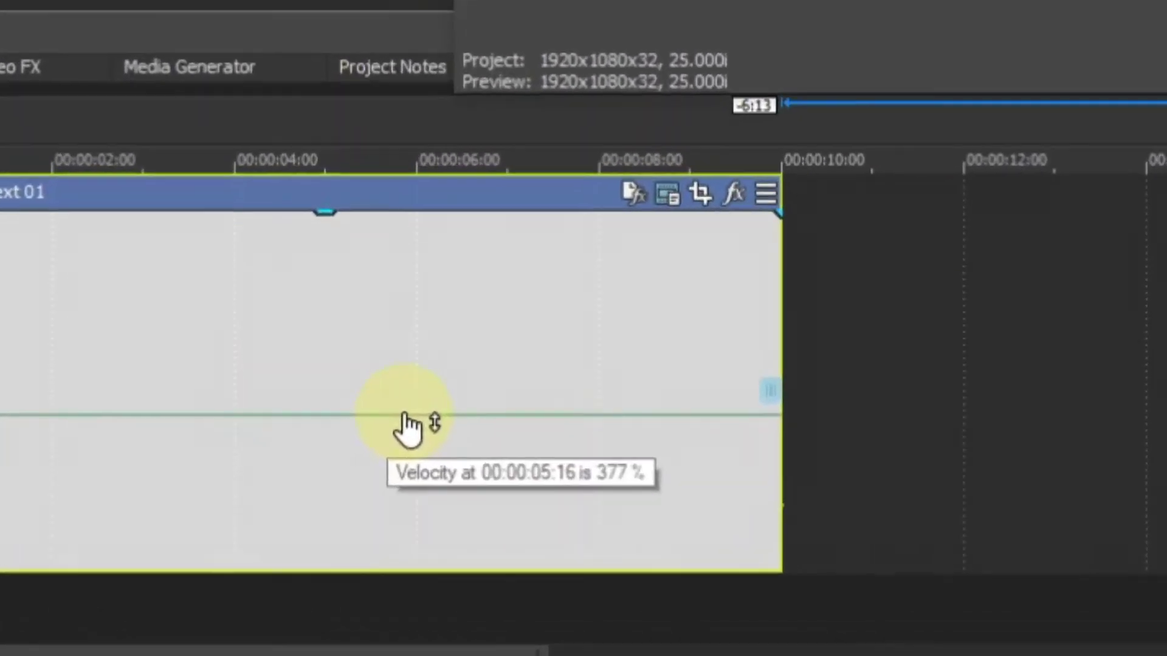
drag(403, 413, 379, 467)
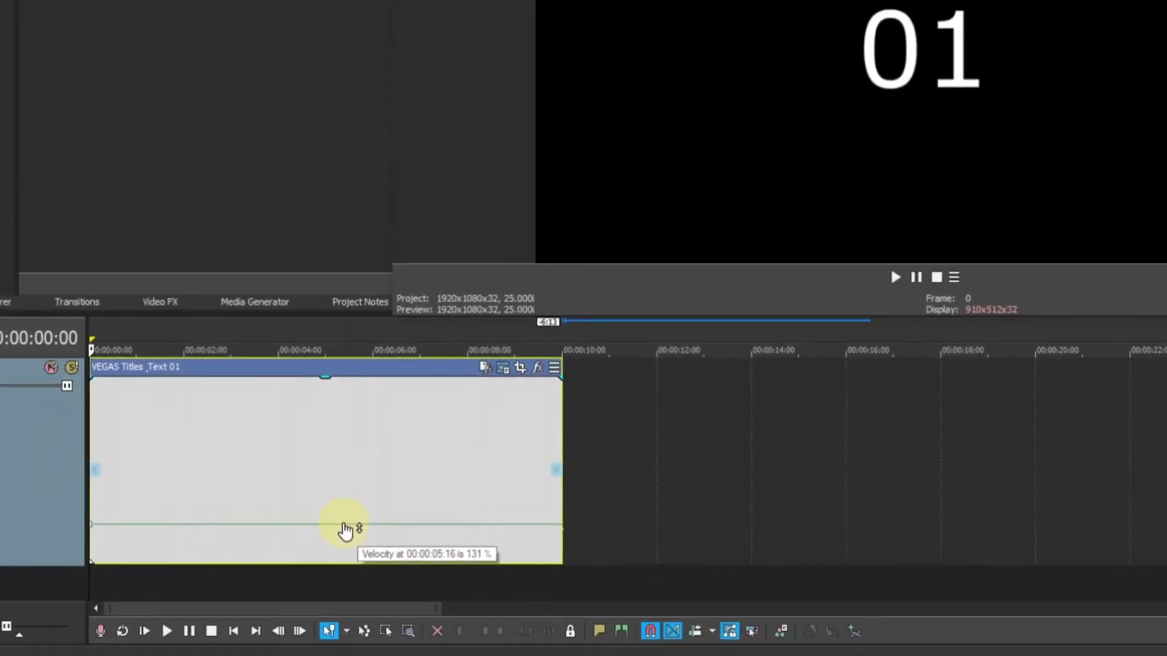
drag(341, 536, 338, 536)
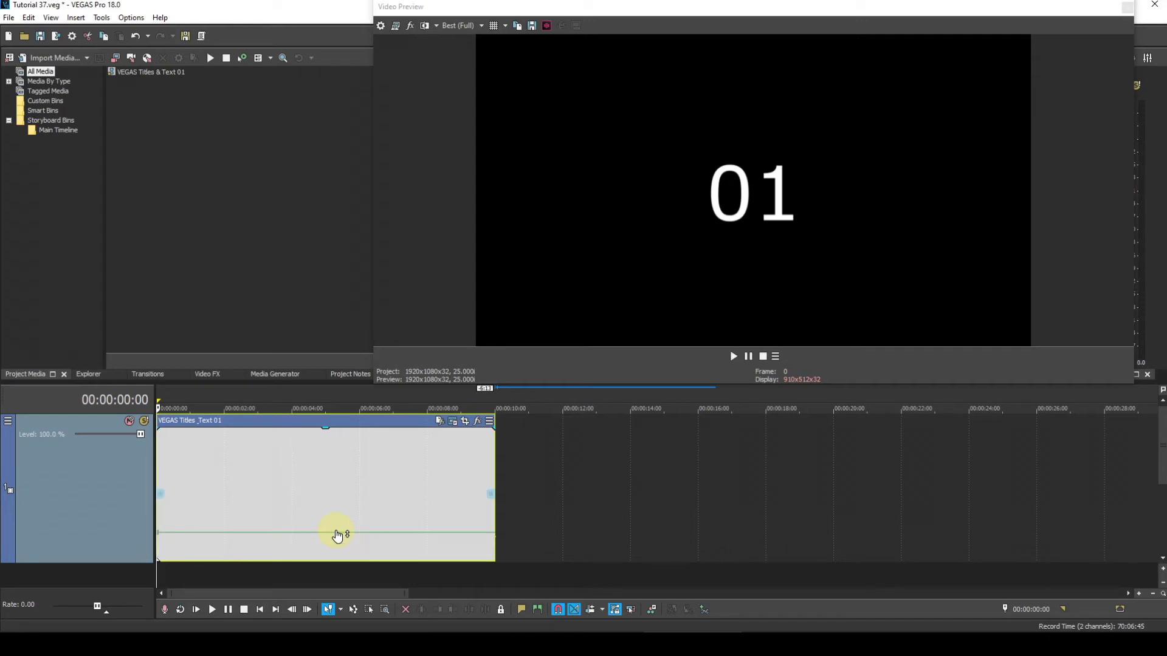
drag(338, 535, 334, 556)
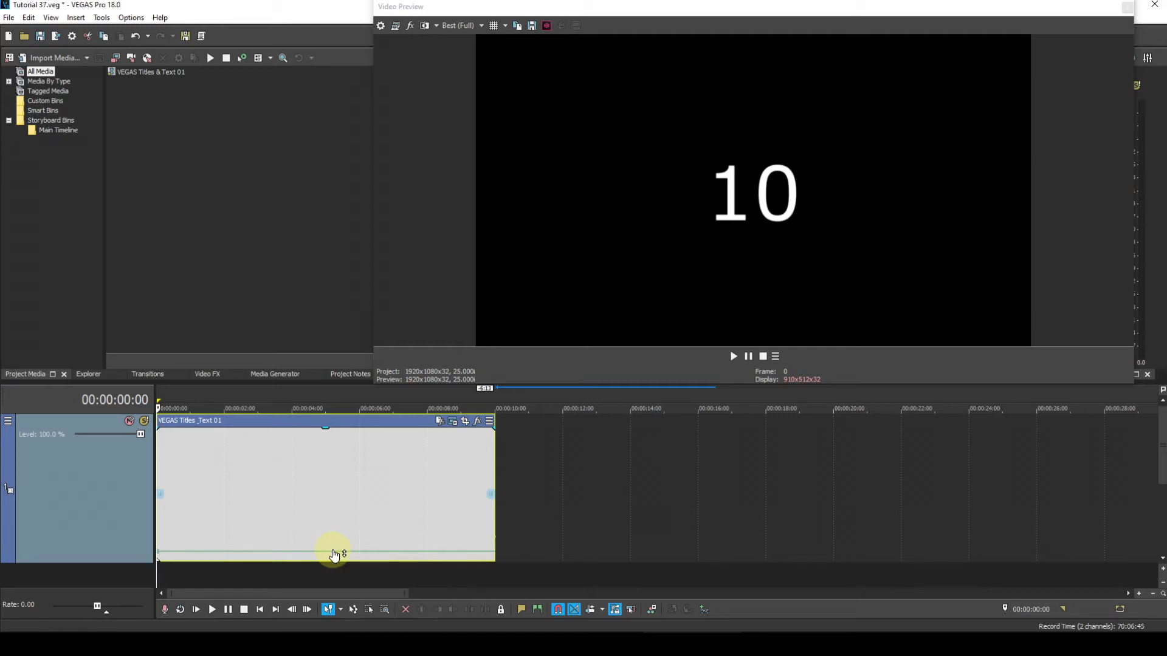
drag(336, 555, 344, 498)
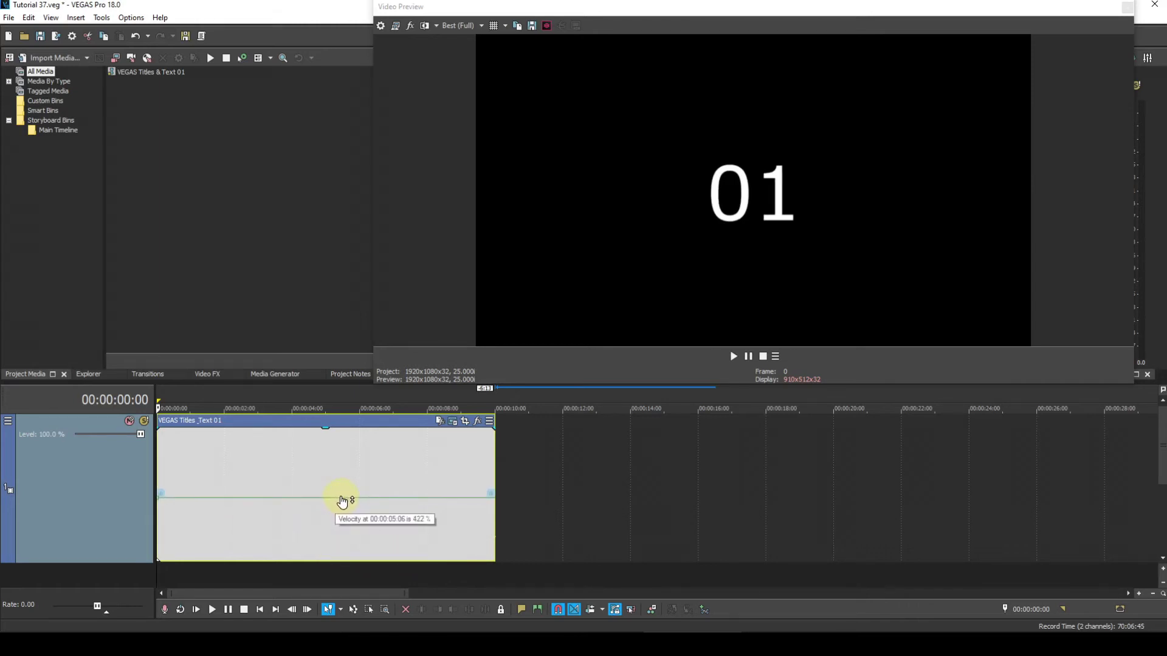
Lower the title event's velocity envelope slightly and preview the frames at 00:00:05:13 and 00:00:04:22.
click(343, 479)
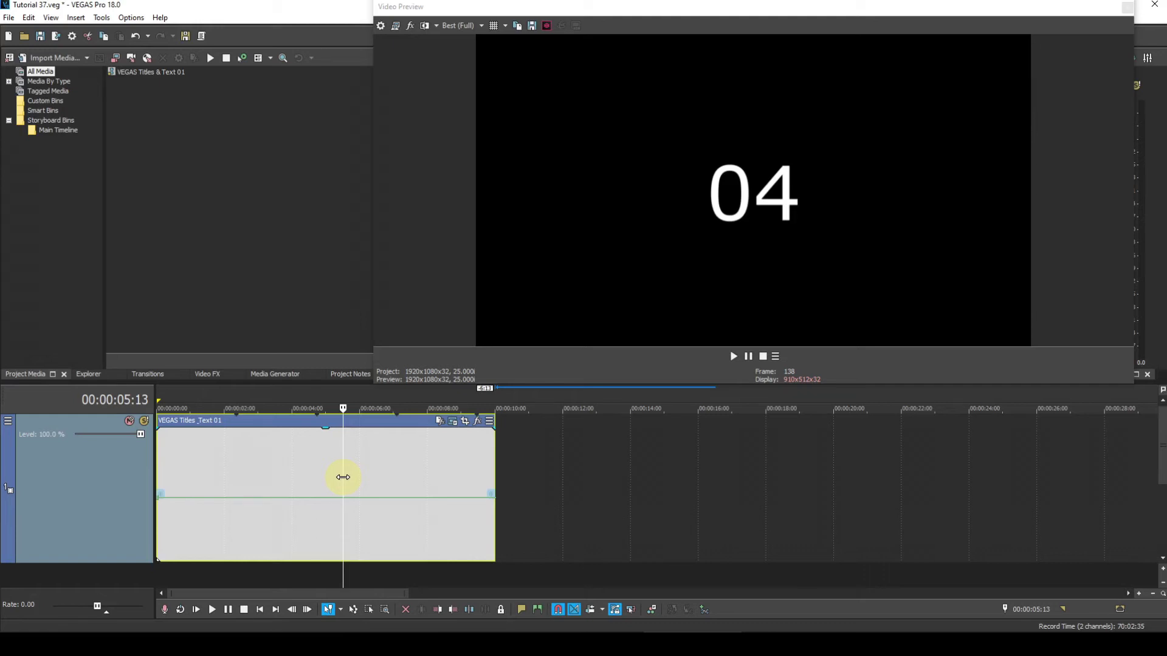
drag(344, 502, 344, 513)
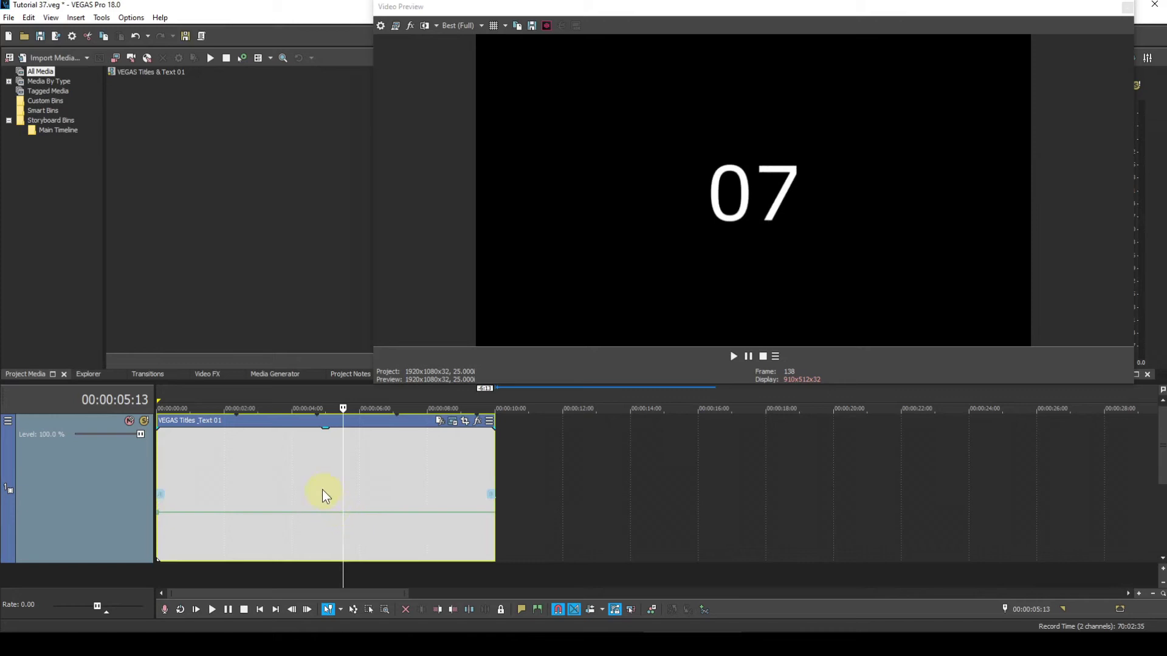
click(322, 489)
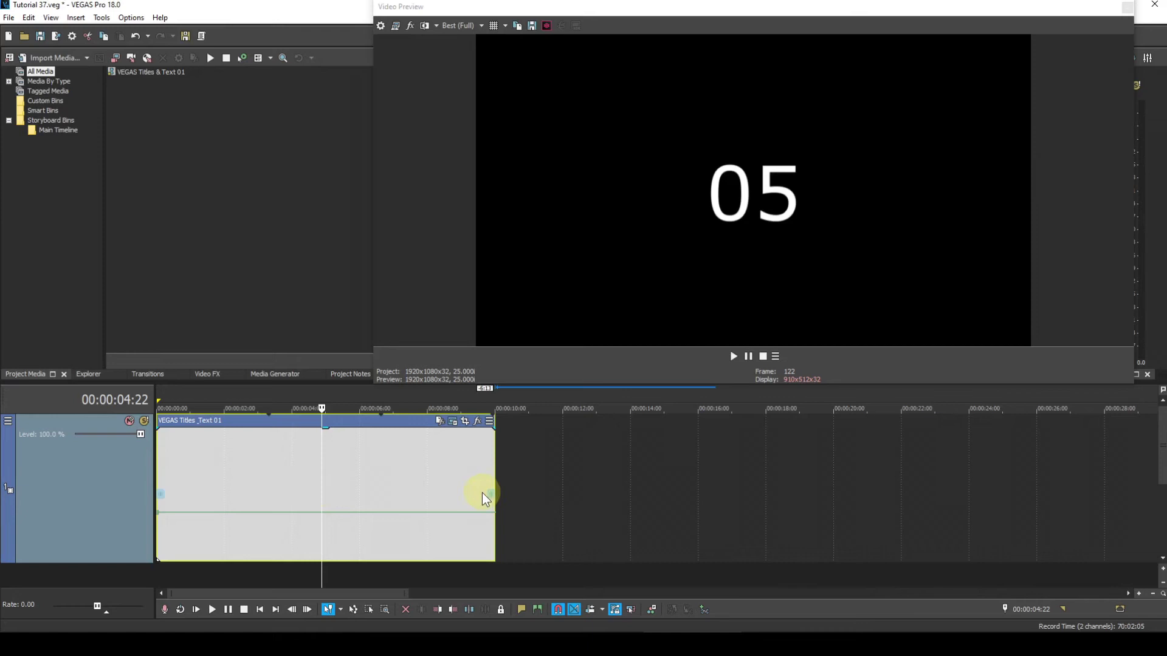
Trim the end of the title event to about 3.3 seconds and play it from the start.
drag(487, 490, 269, 485)
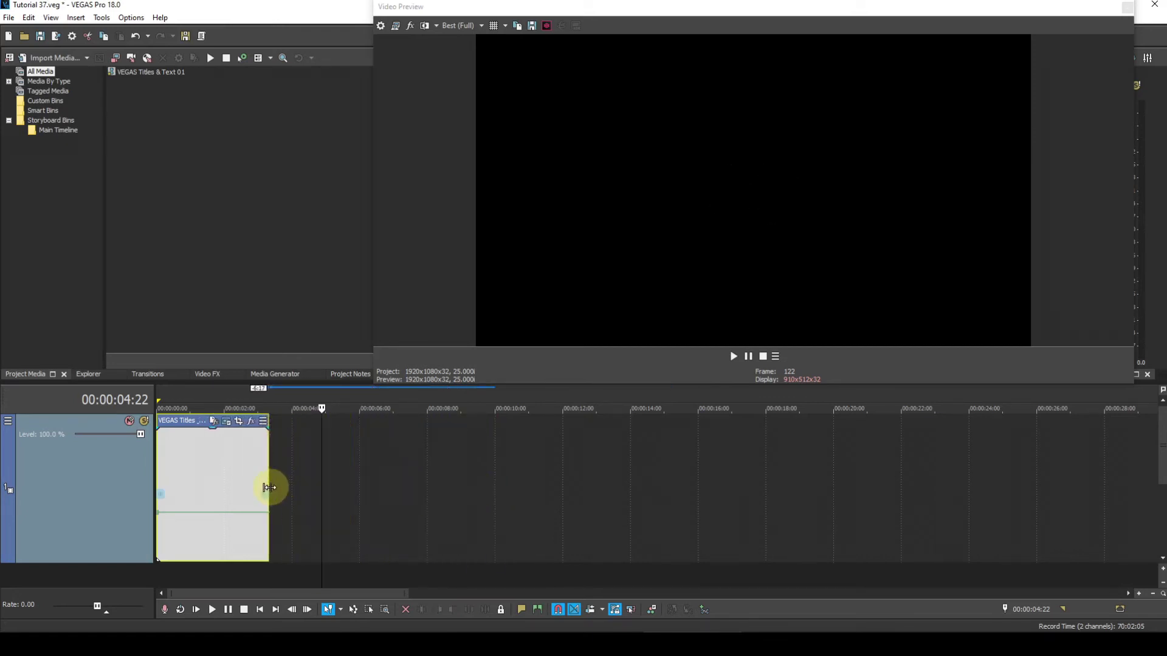
click(261, 606)
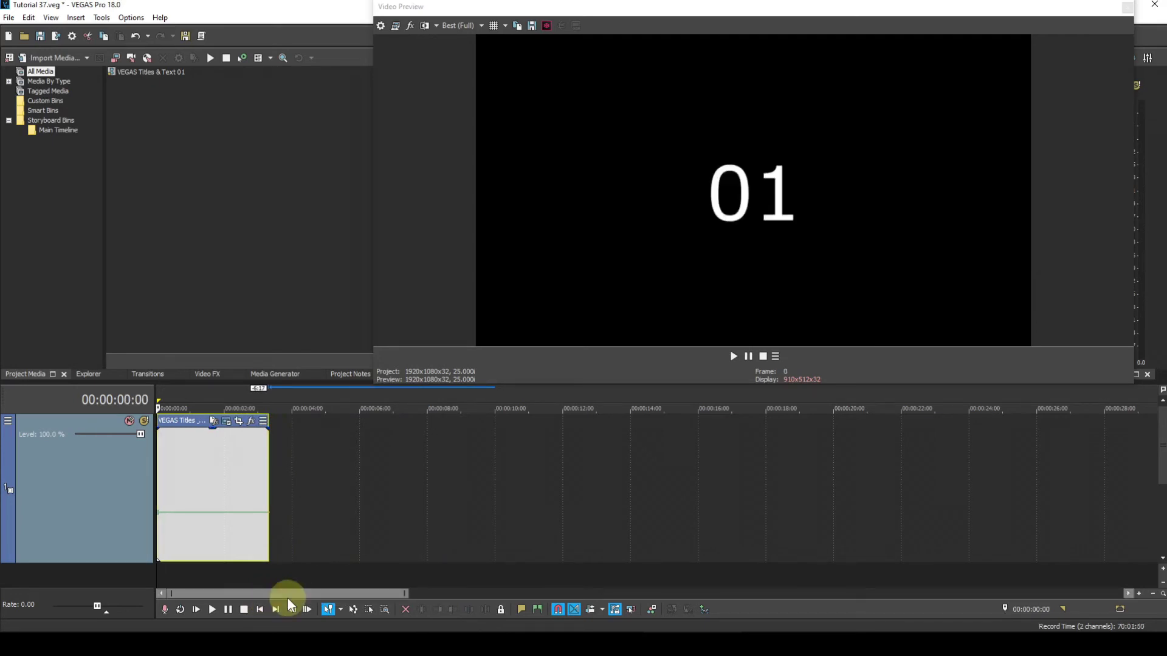
click(213, 609)
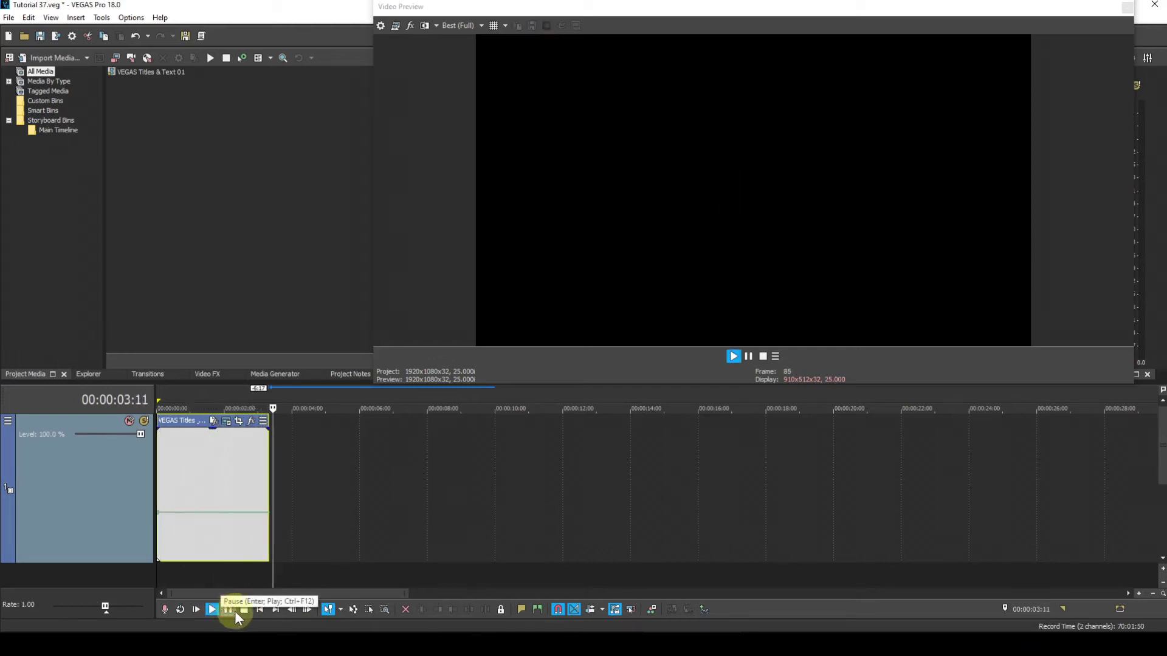
click(243, 611)
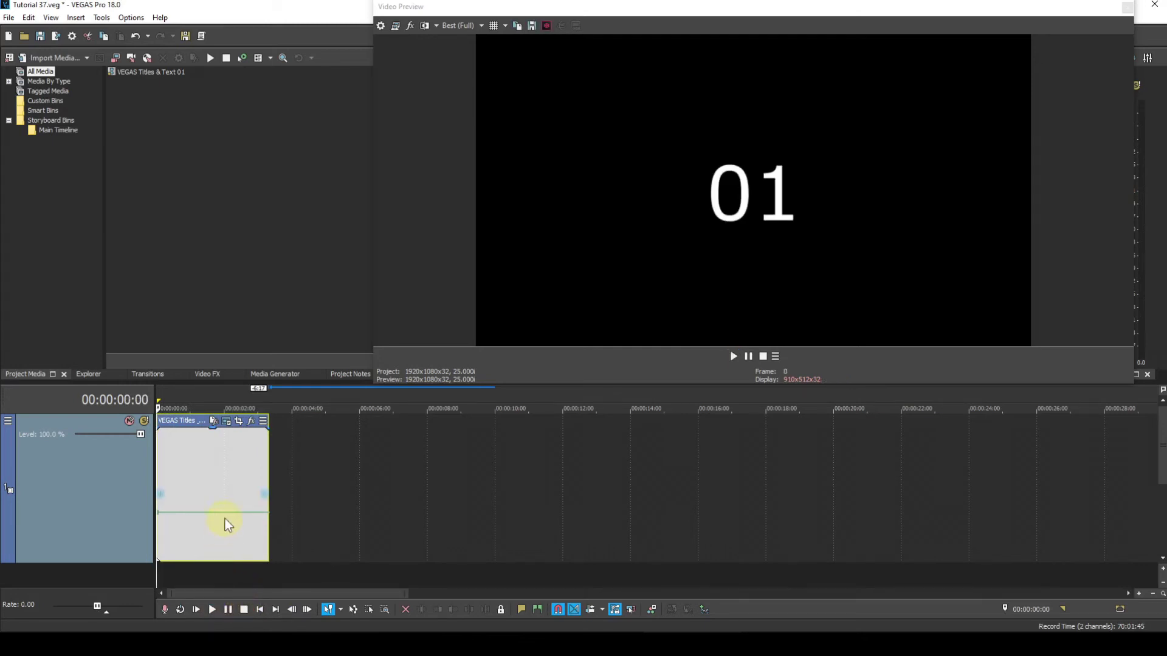
Lower the title event's velocity to about 61%, extend its end to about 16.5 seconds and play it.
drag(225, 513, 224, 543)
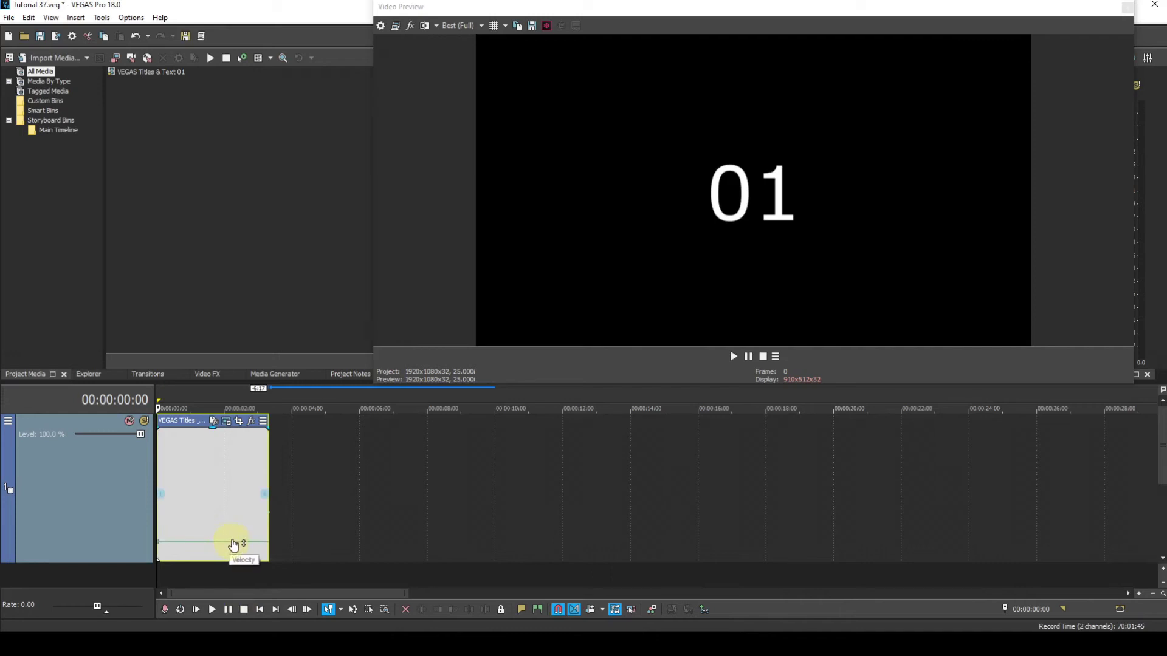
drag(269, 496, 714, 491)
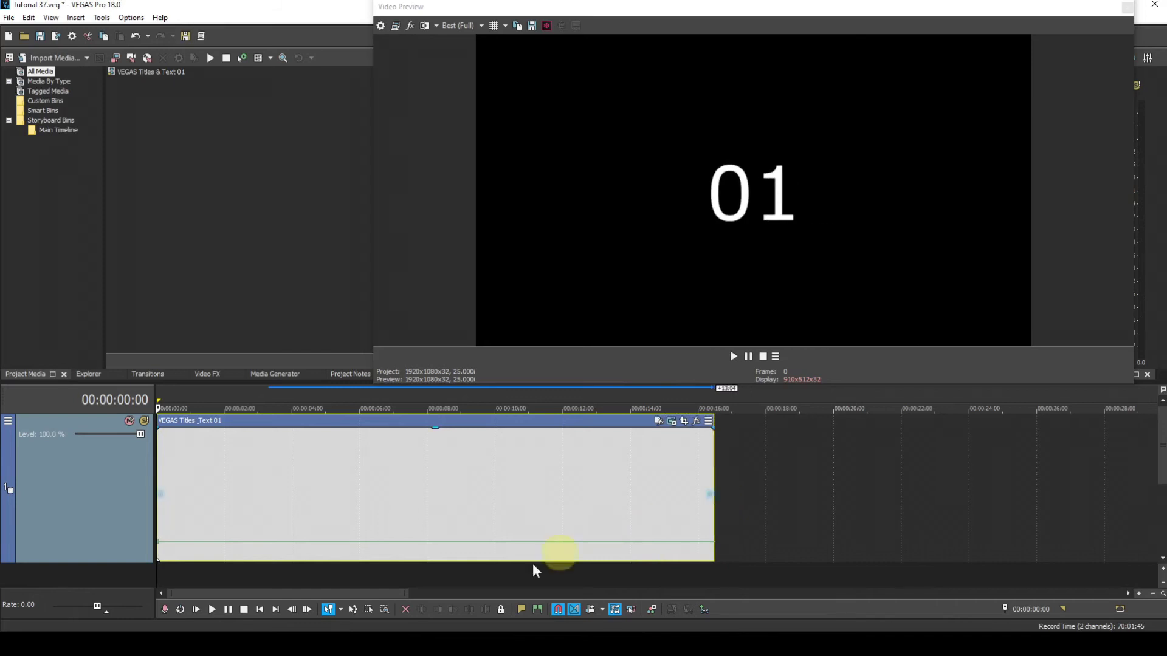
click(212, 609)
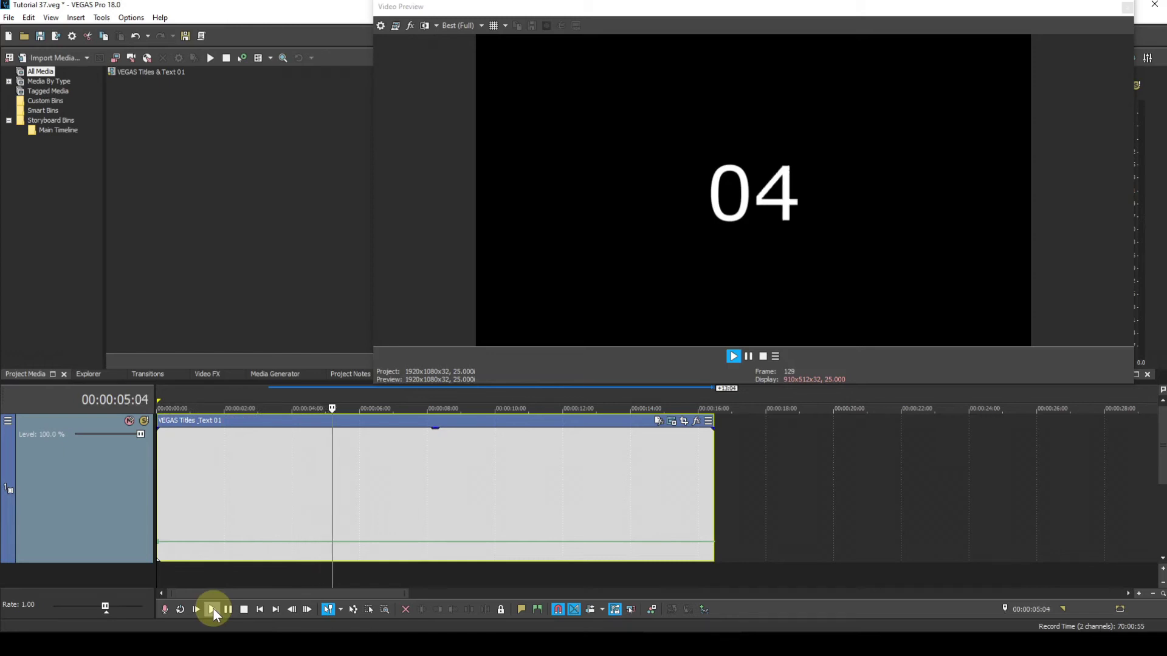
click(246, 608)
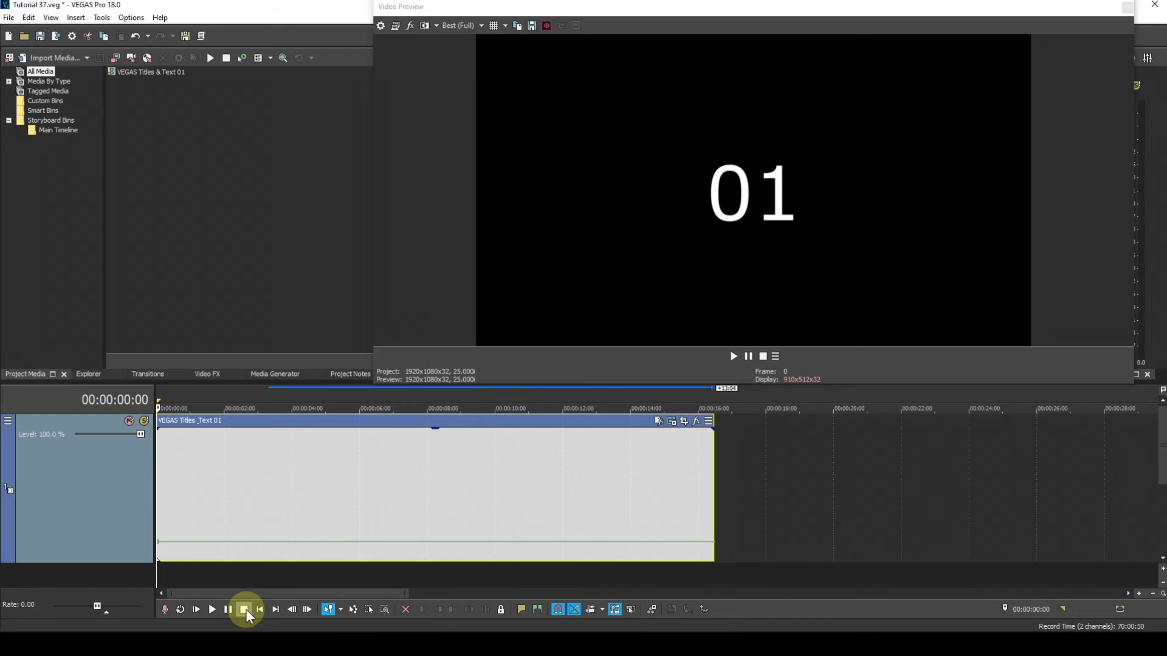
Raise the velocity envelope at the title event's end so its speed ramps up, and play it from the start.
right_click(158, 544)
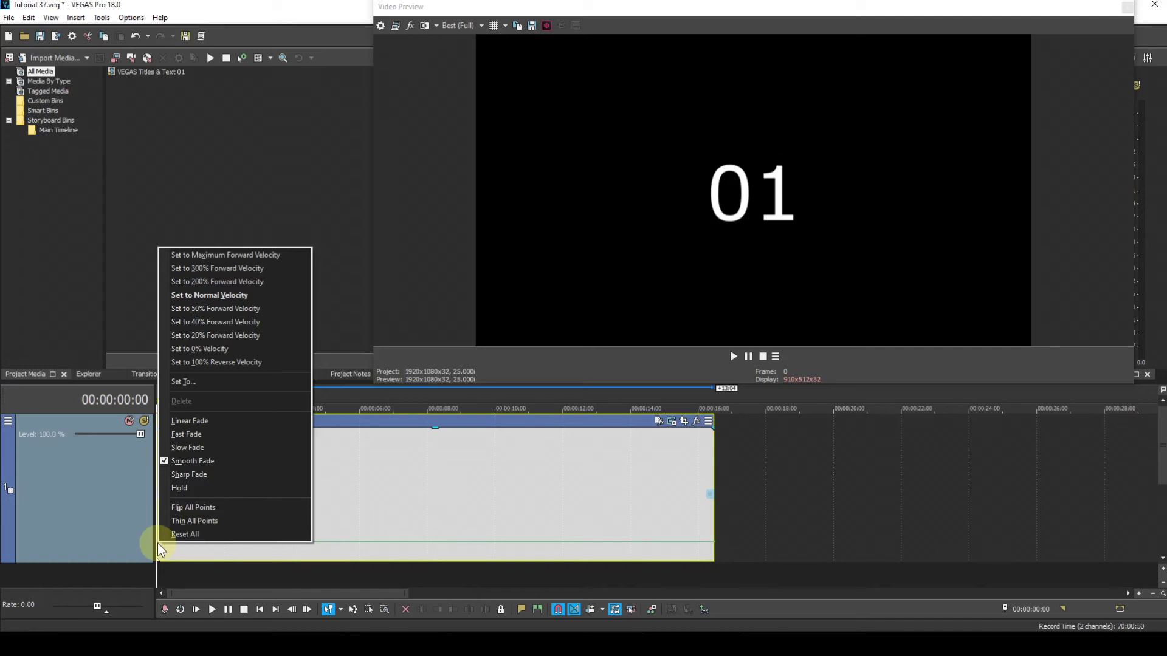
click(332, 552)
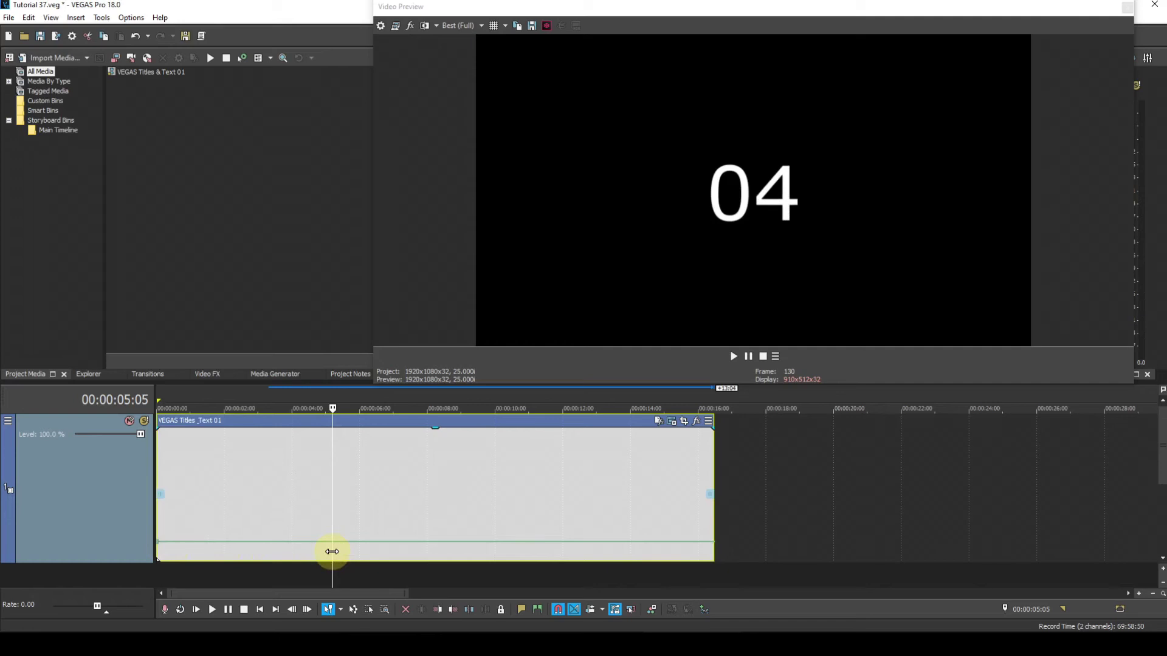
click(714, 544)
drag(714, 544, 717, 483)
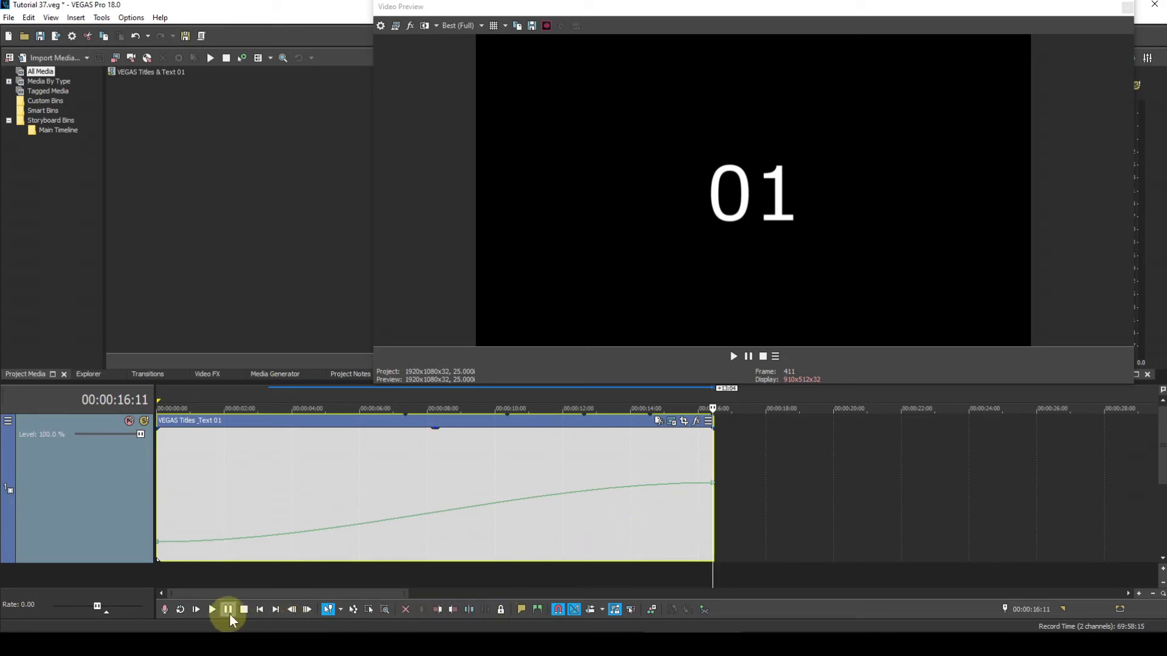
click(260, 610)
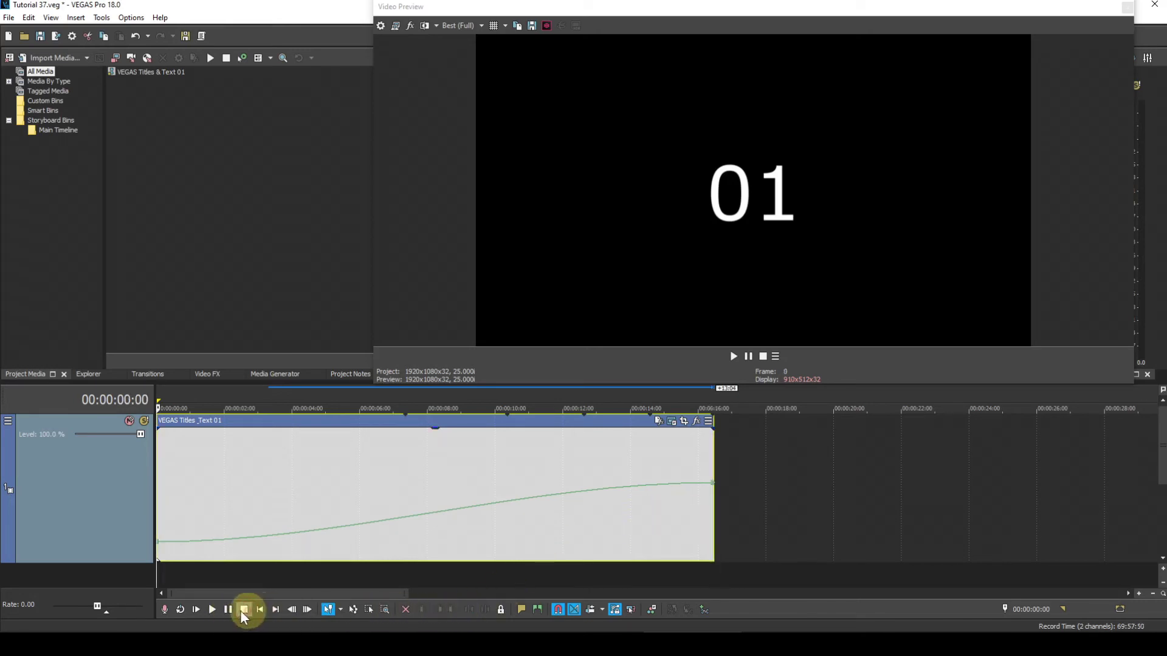
click(213, 610)
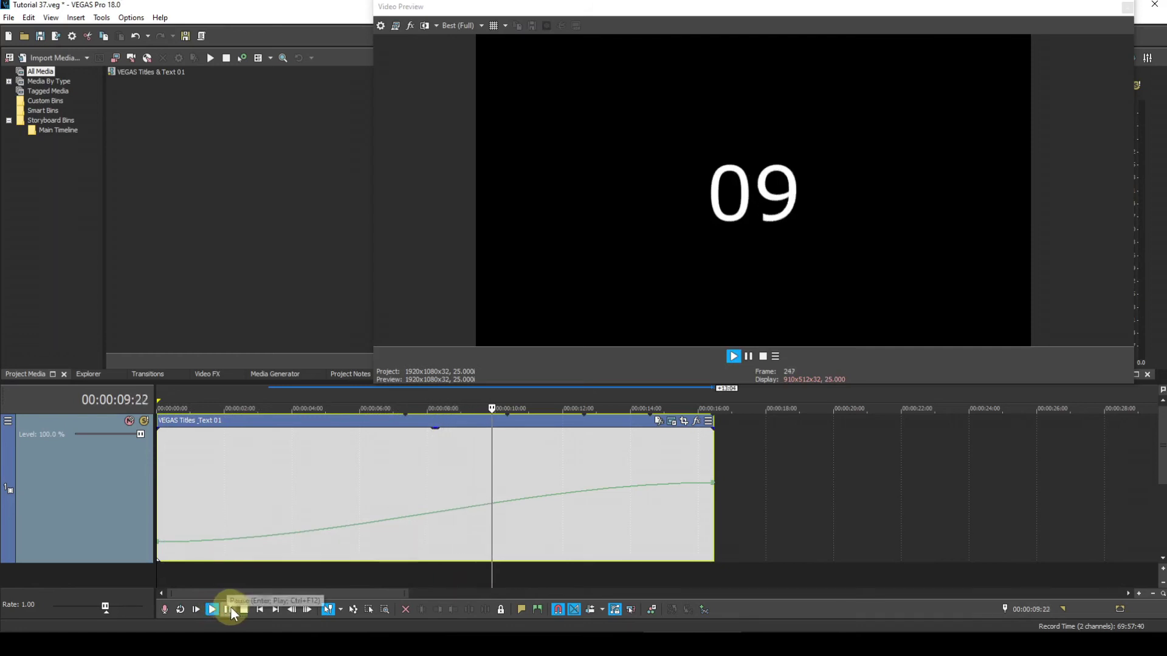
click(243, 609)
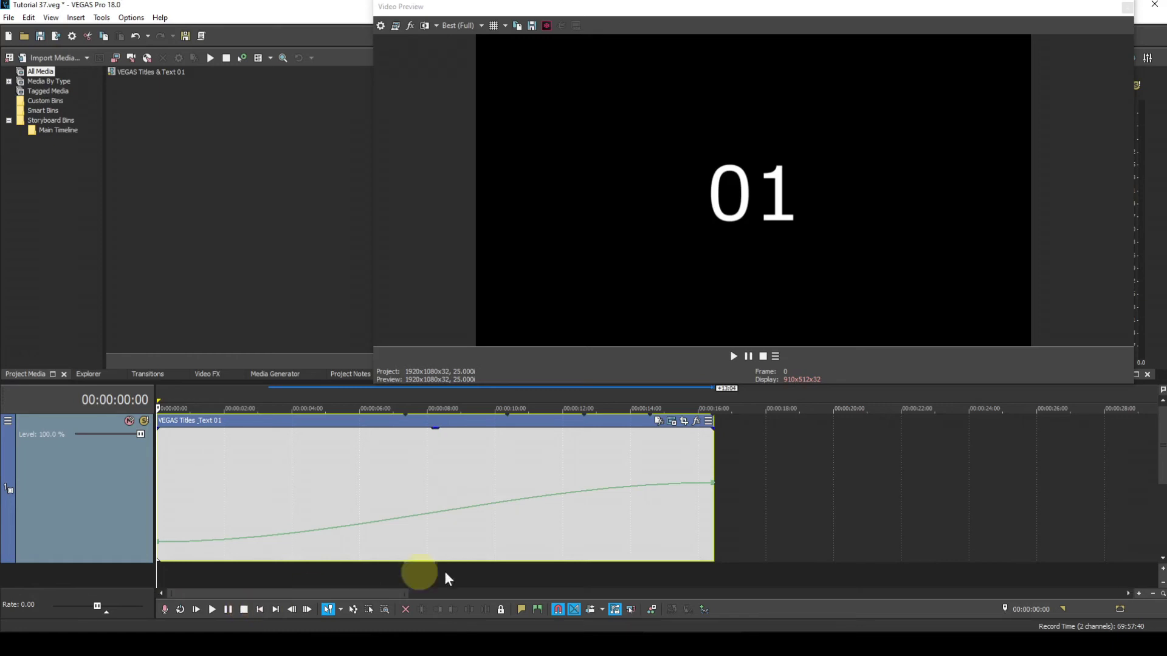
Deselect the title event and return the playhead to the start of the project.
right_click(689, 486)
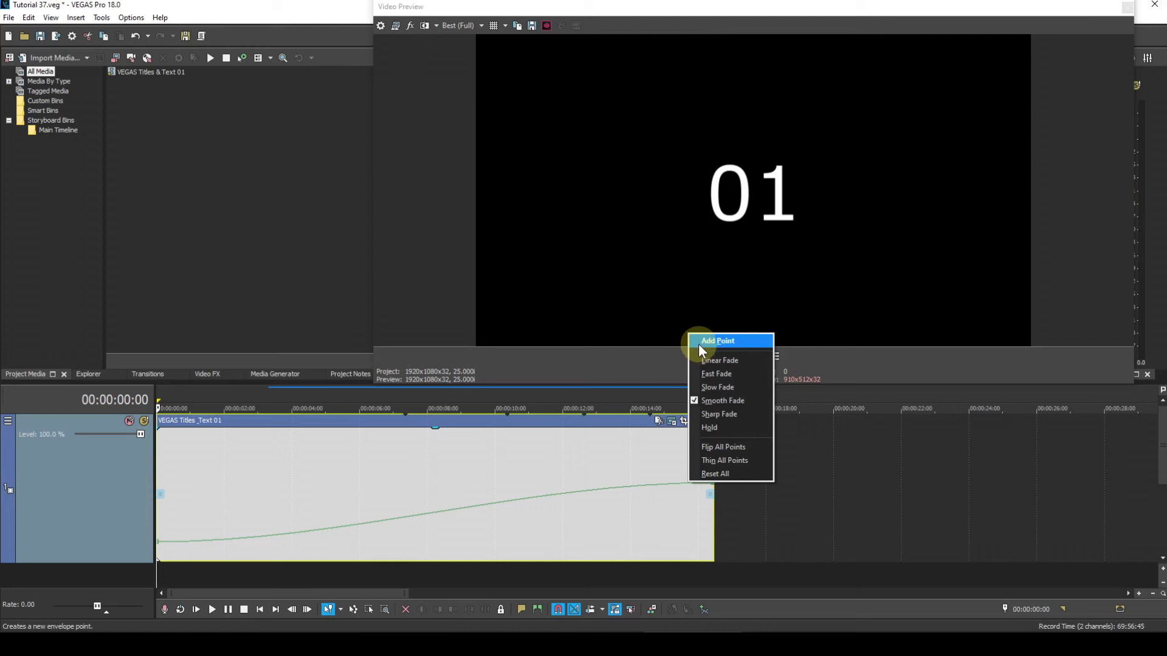
click(742, 530)
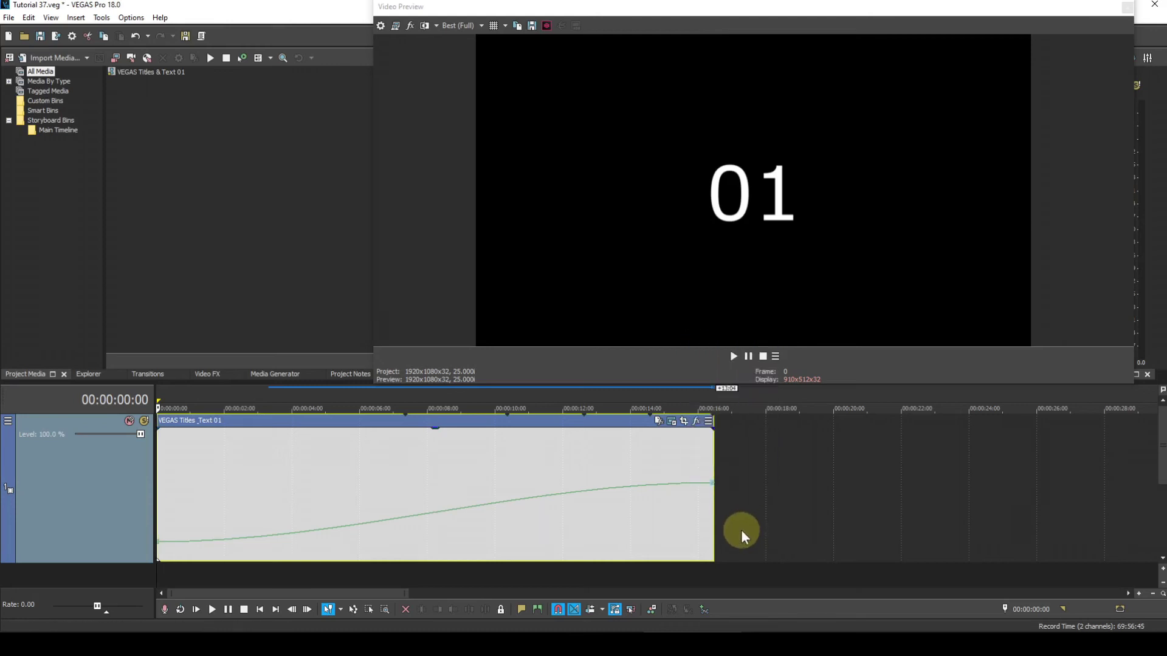
click(741, 530)
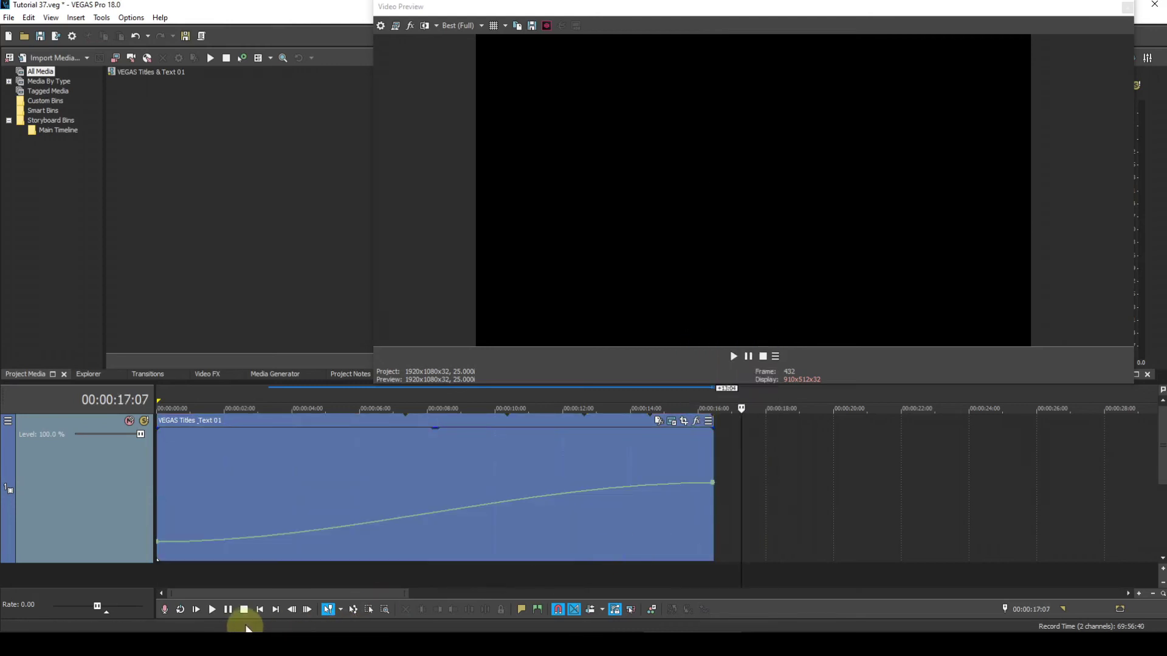
click(259, 611)
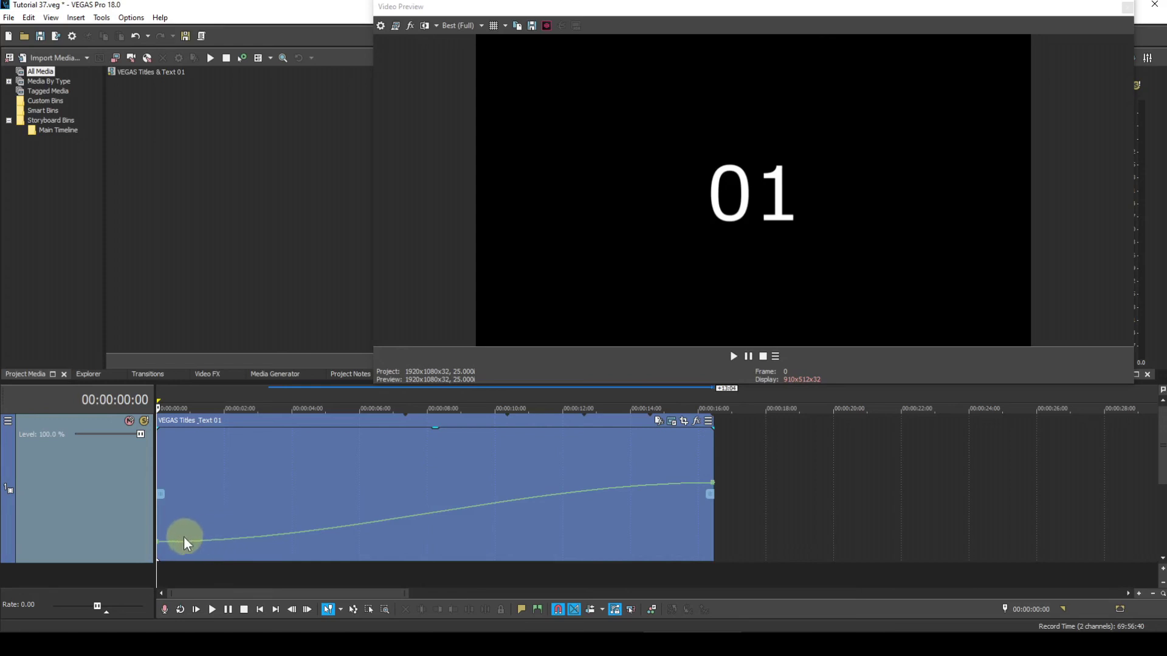
Change the velocity curve from the title event's start point to Linear Fade.
mouse_move(158, 544)
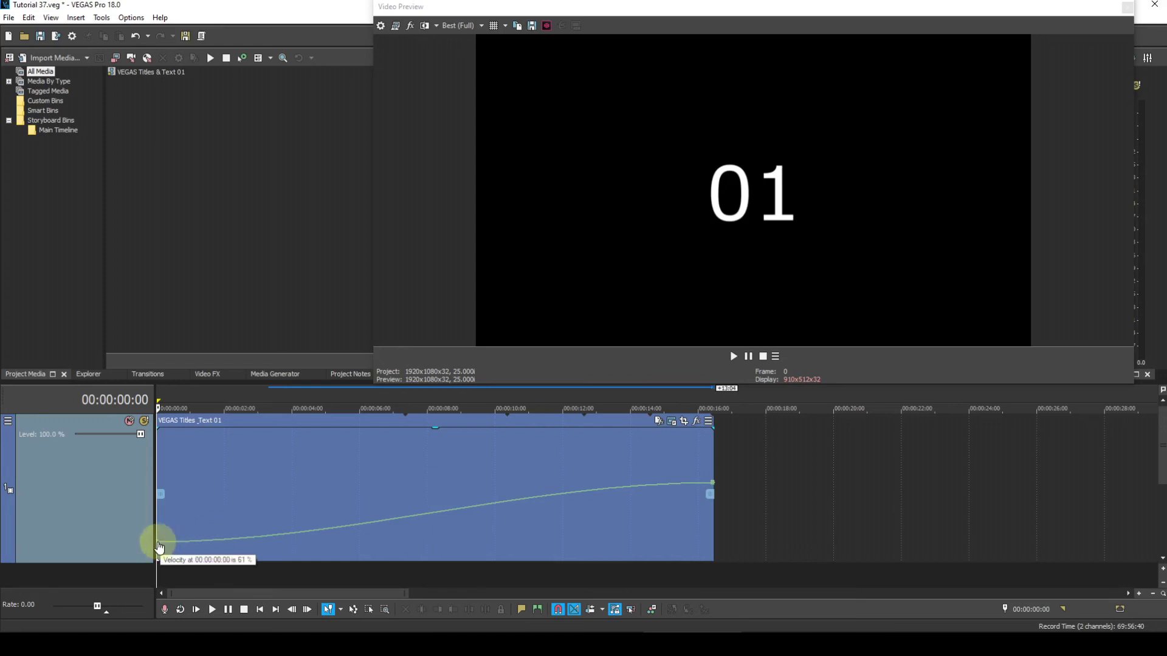
right_click(158, 547)
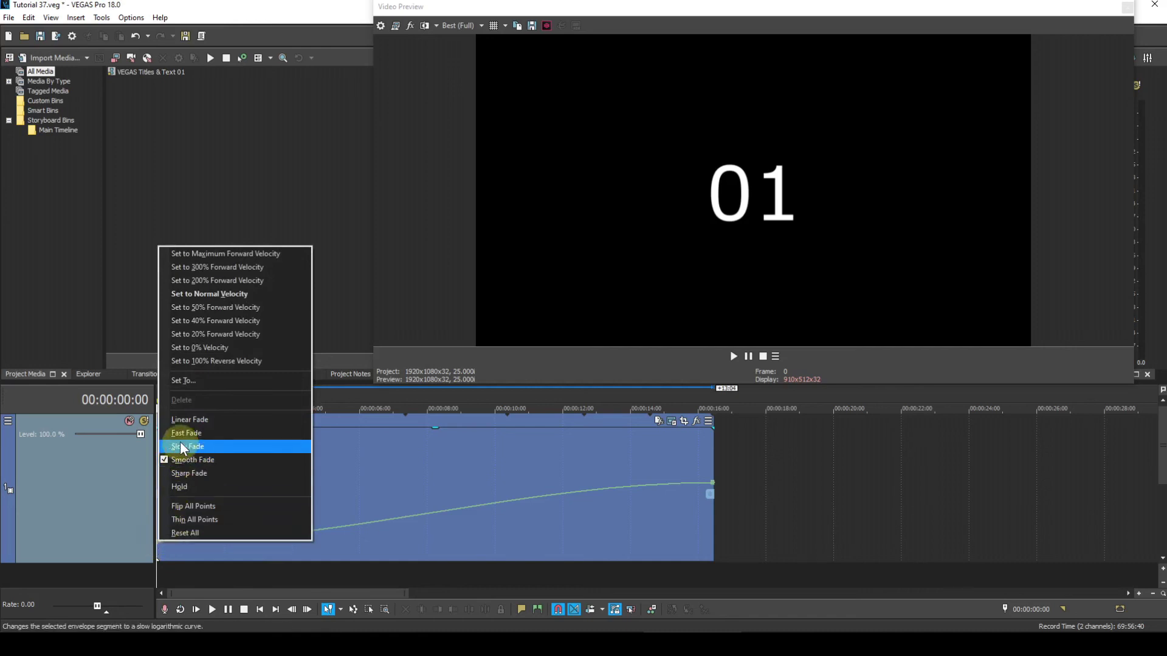
click(177, 421)
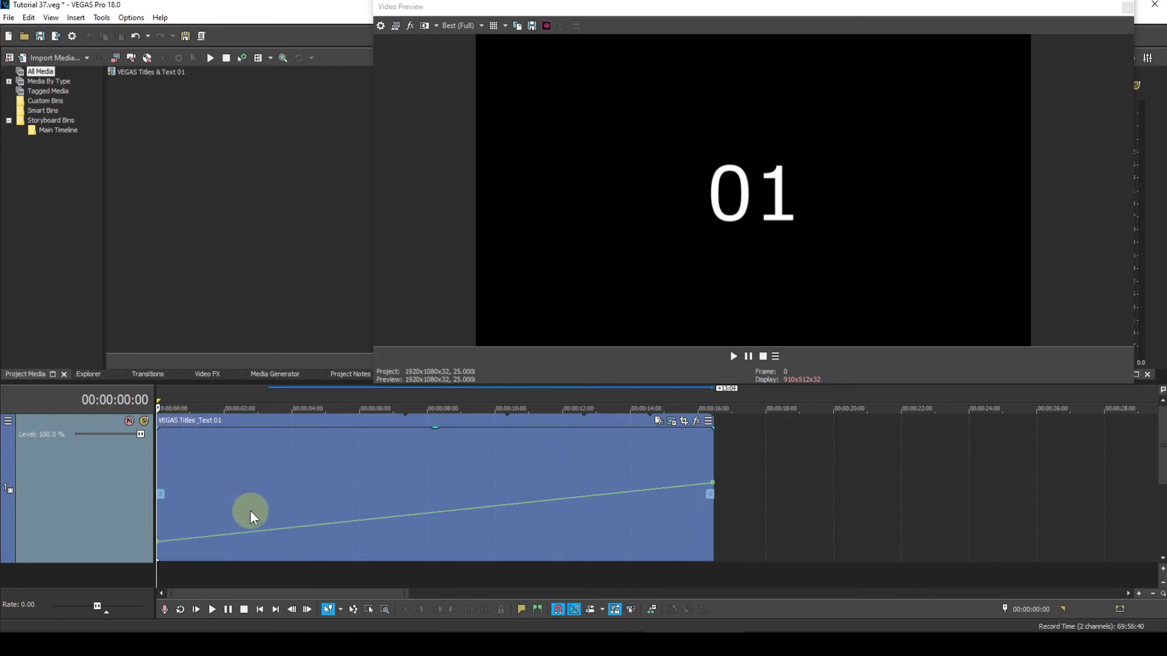
Reset all points of the title event's velocity envelope and add new points at about 4.4 and 7.5 seconds.
right_click(254, 530)
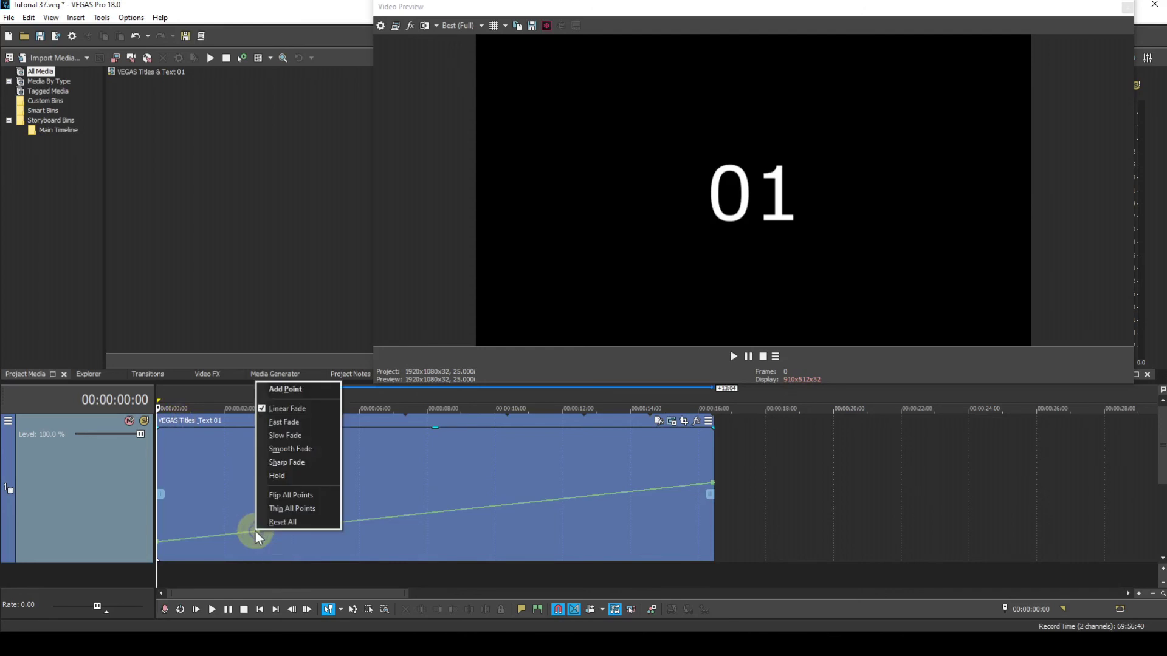
click(269, 523)
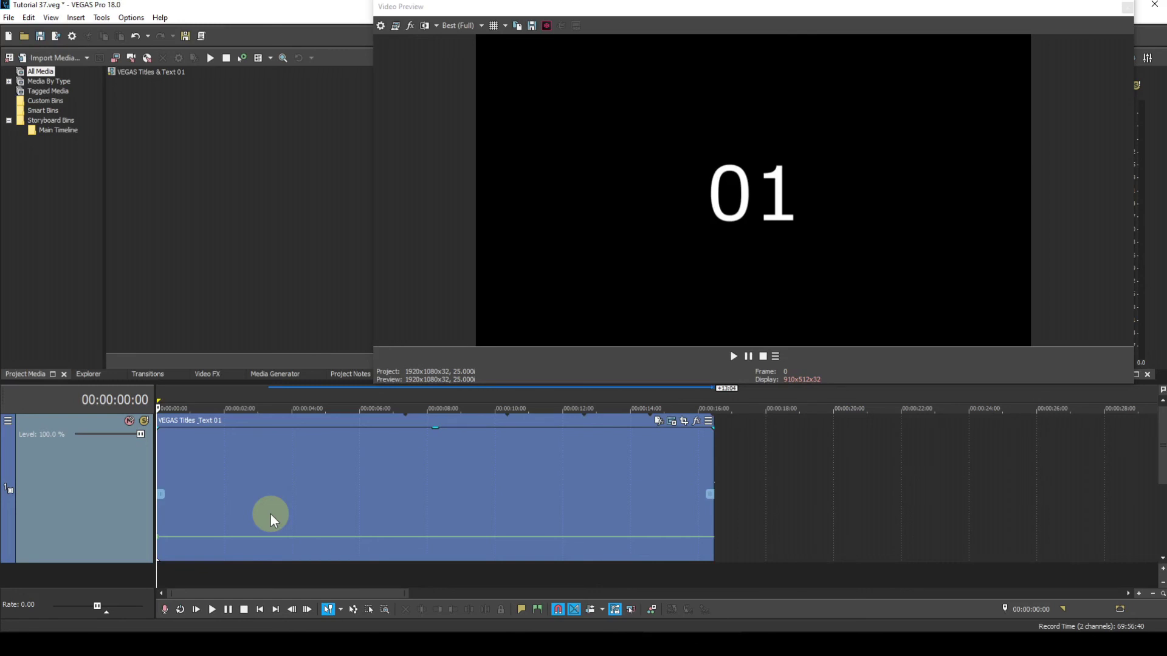
double_click(306, 538)
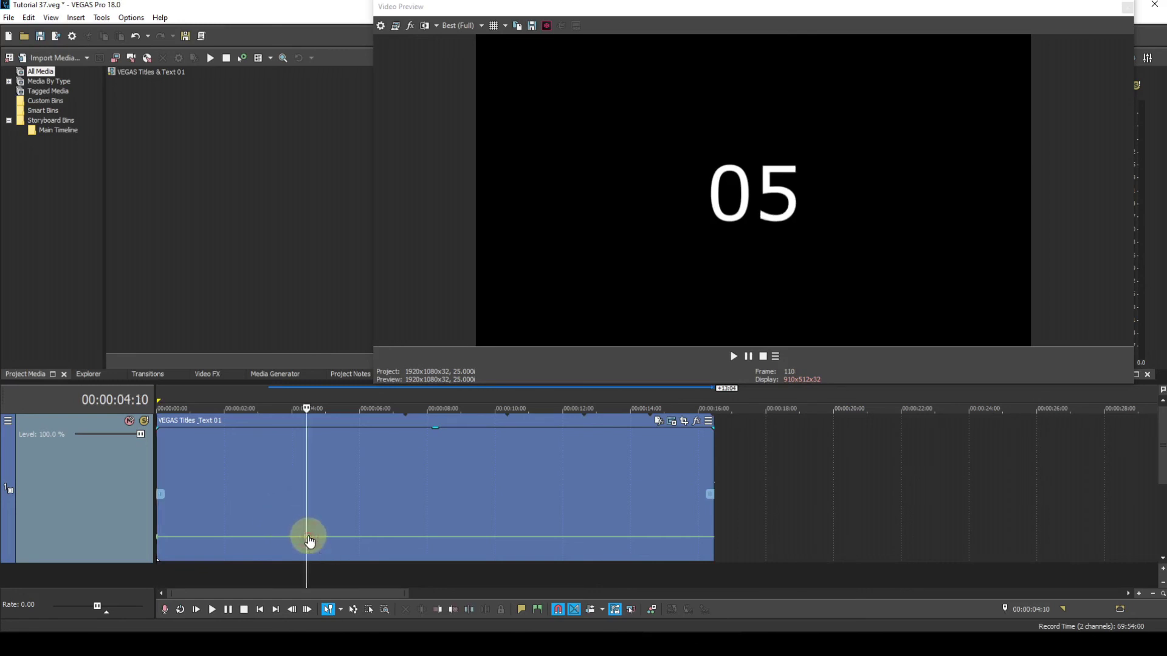
right_click(410, 537)
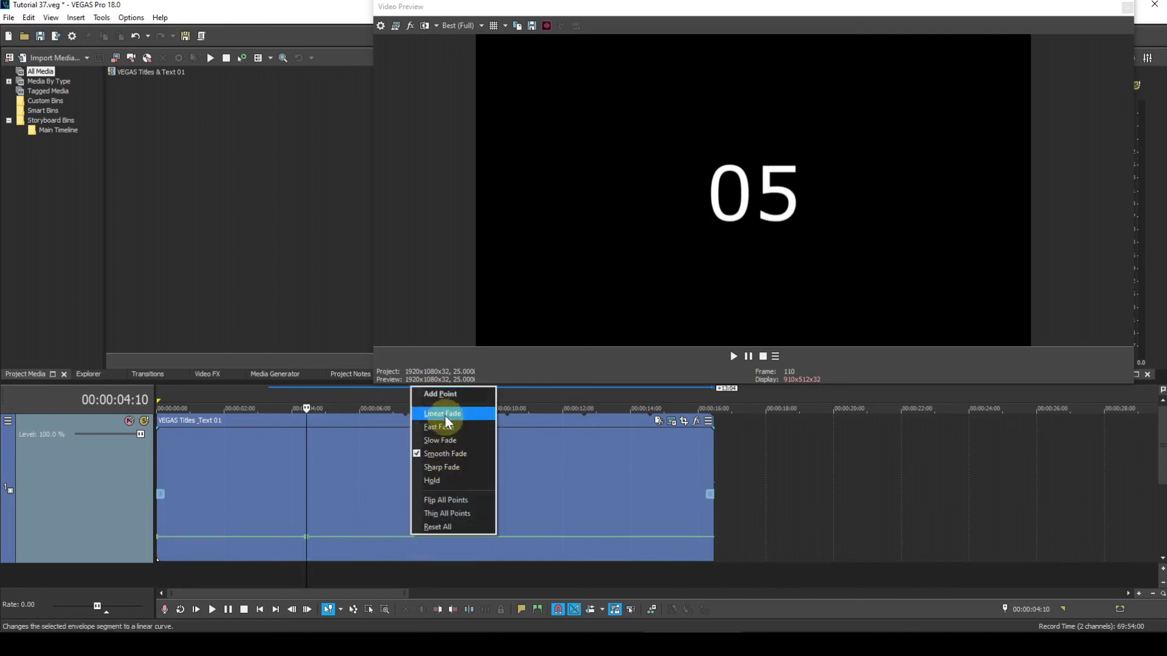
click(439, 395)
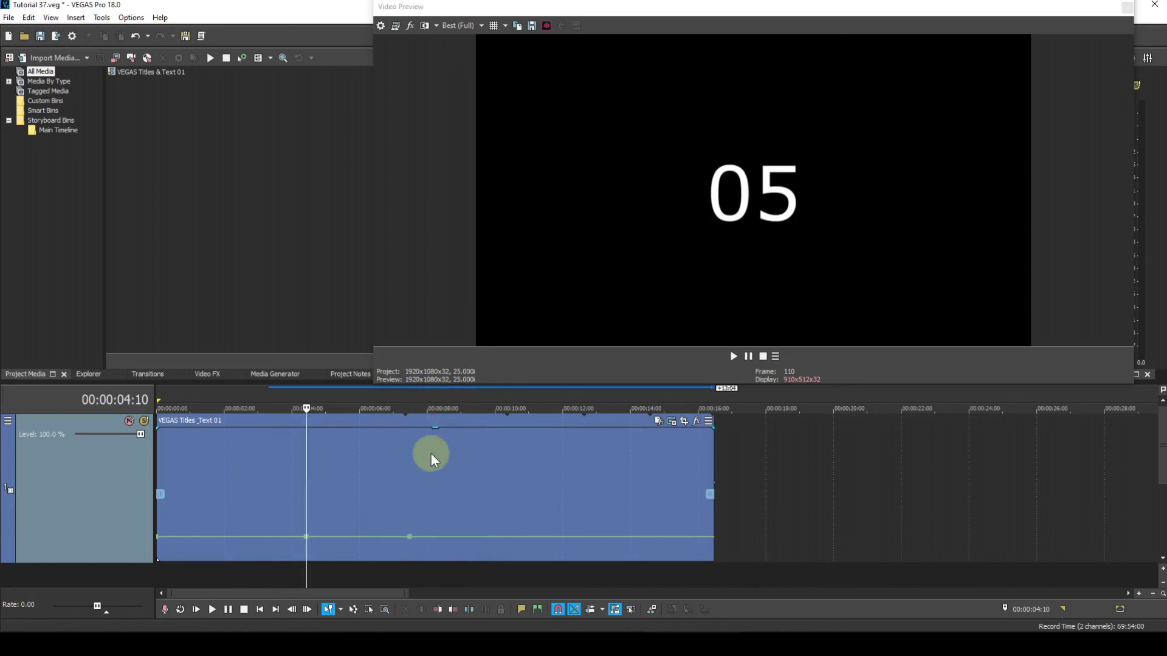
mouse_move(159, 539)
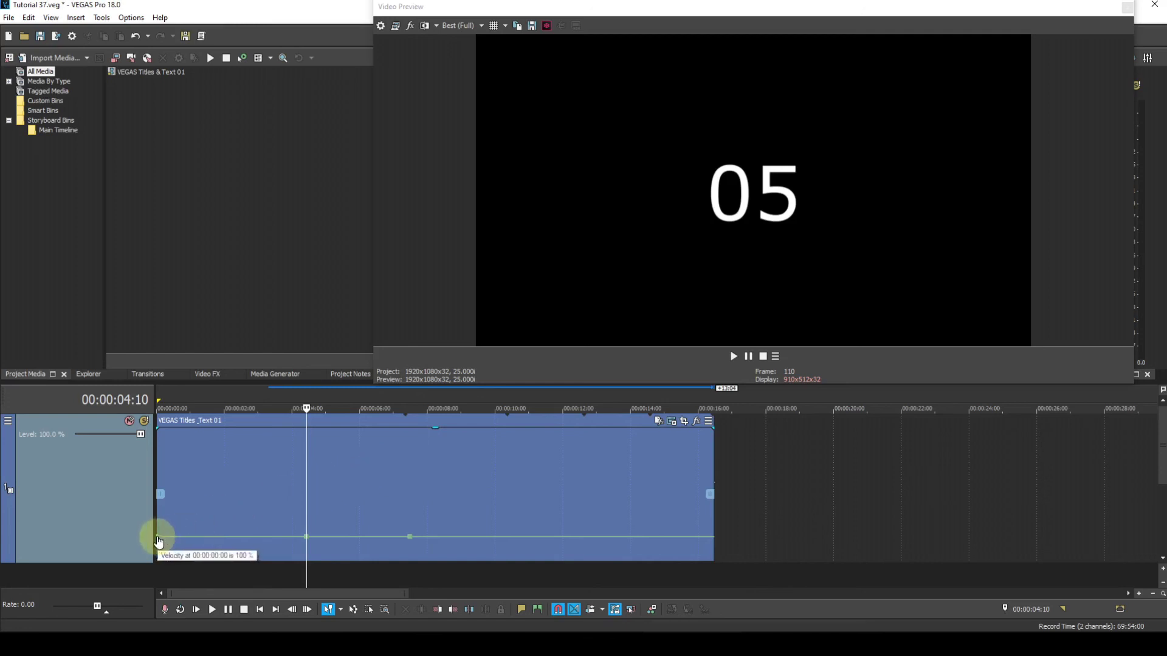
Set the title event's velocity point at 00:00:04:10 to 0% and change the curves from the start point and that point to Hold.
right_click(158, 538)
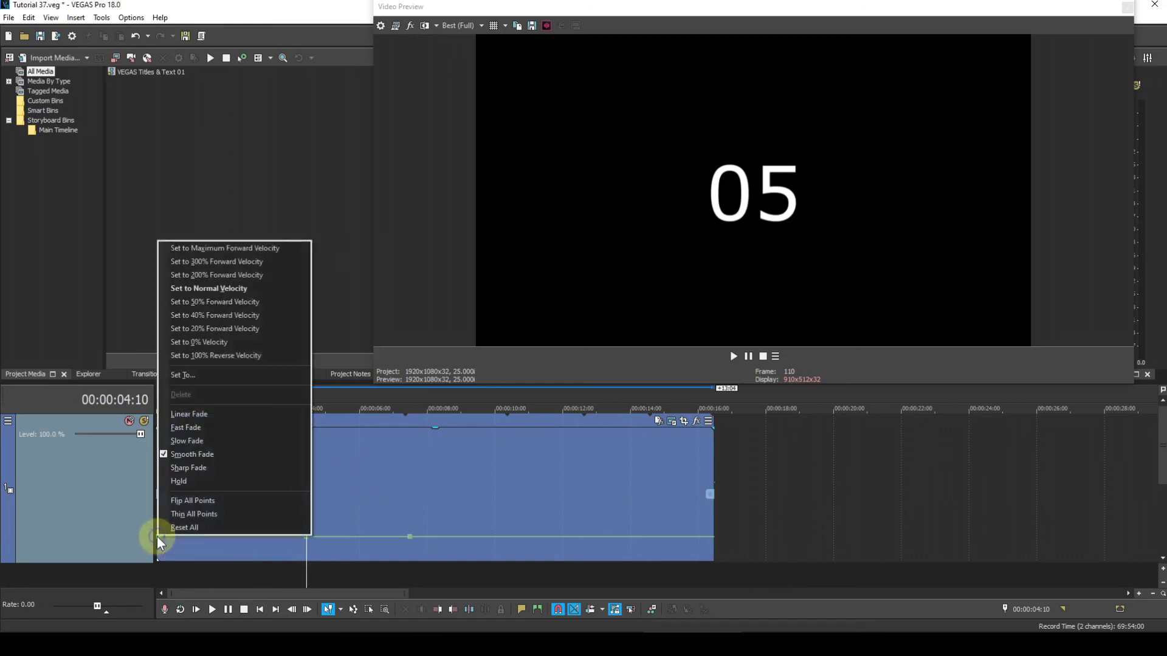
click(163, 480)
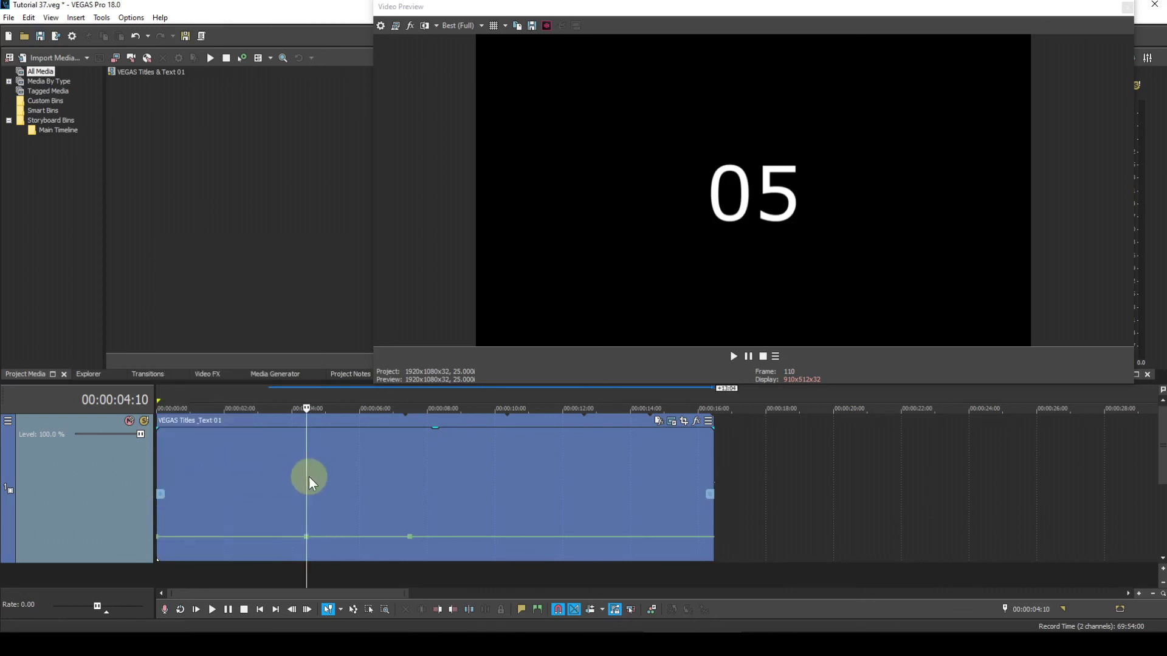
right_click(307, 536)
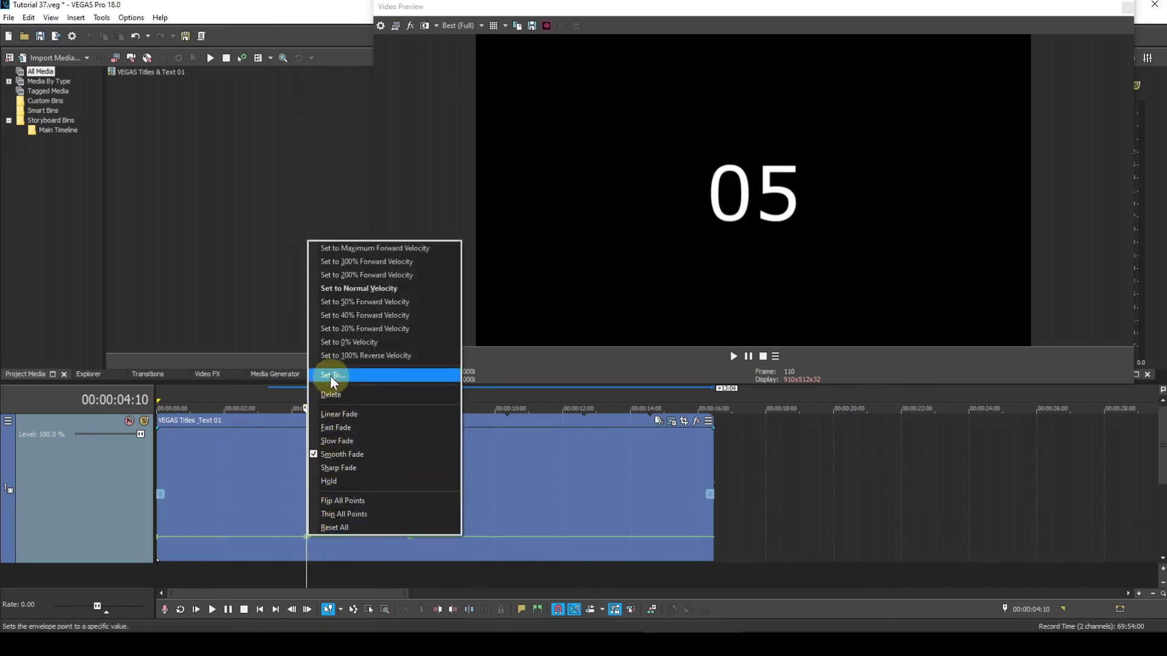
click(333, 344)
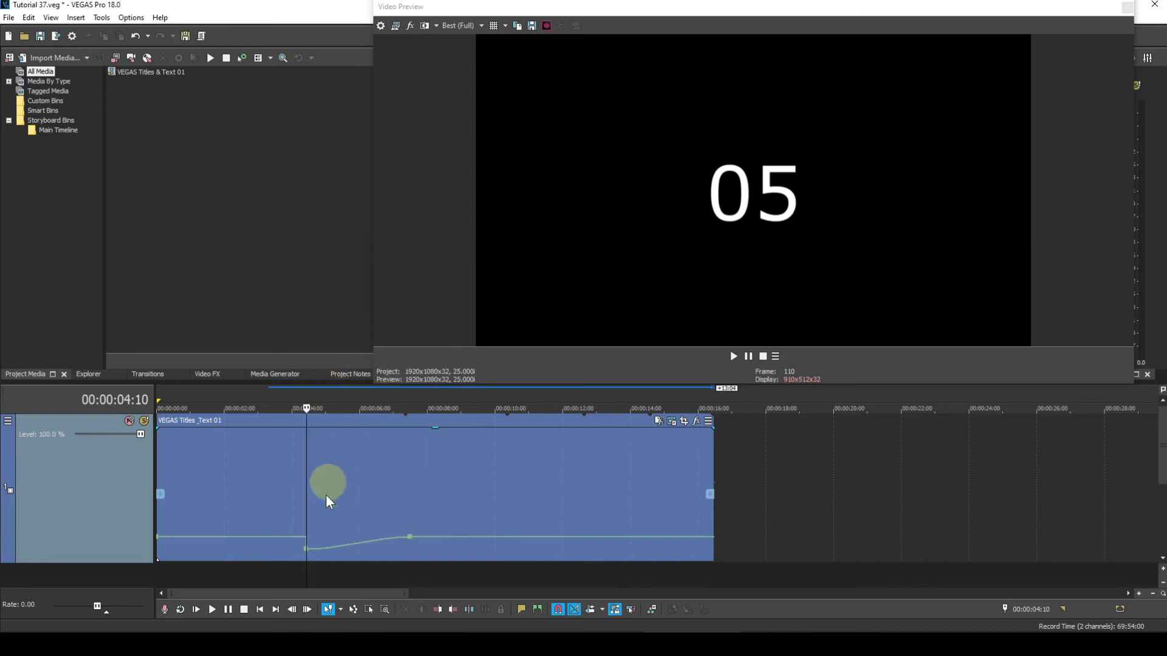
right_click(306, 550)
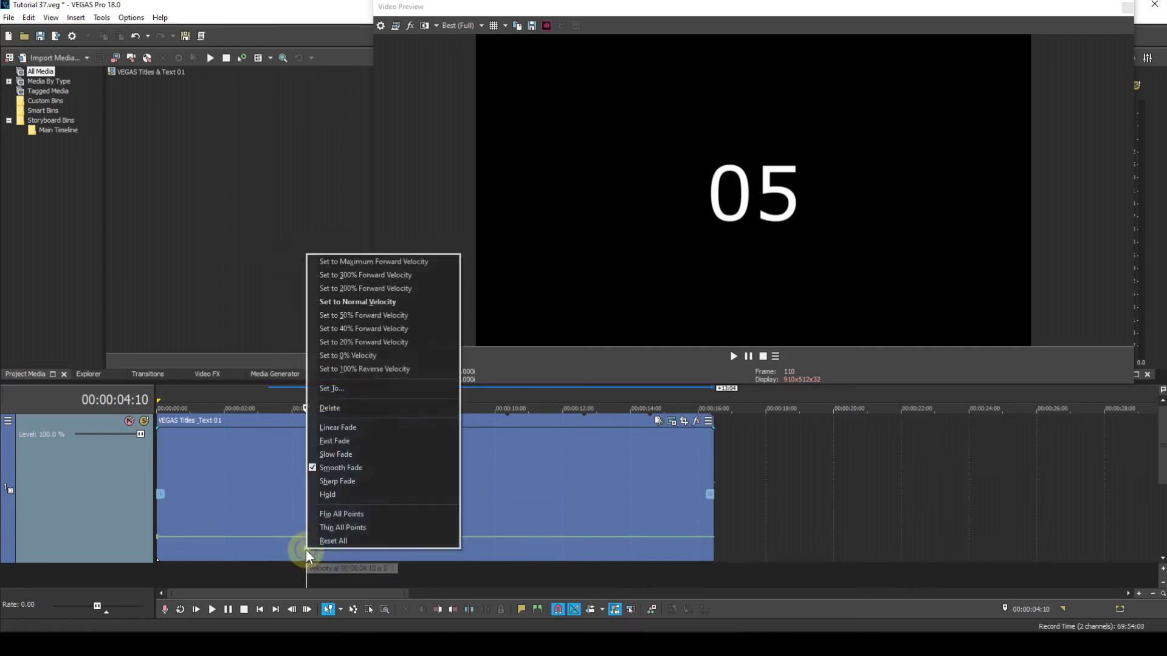
click(314, 496)
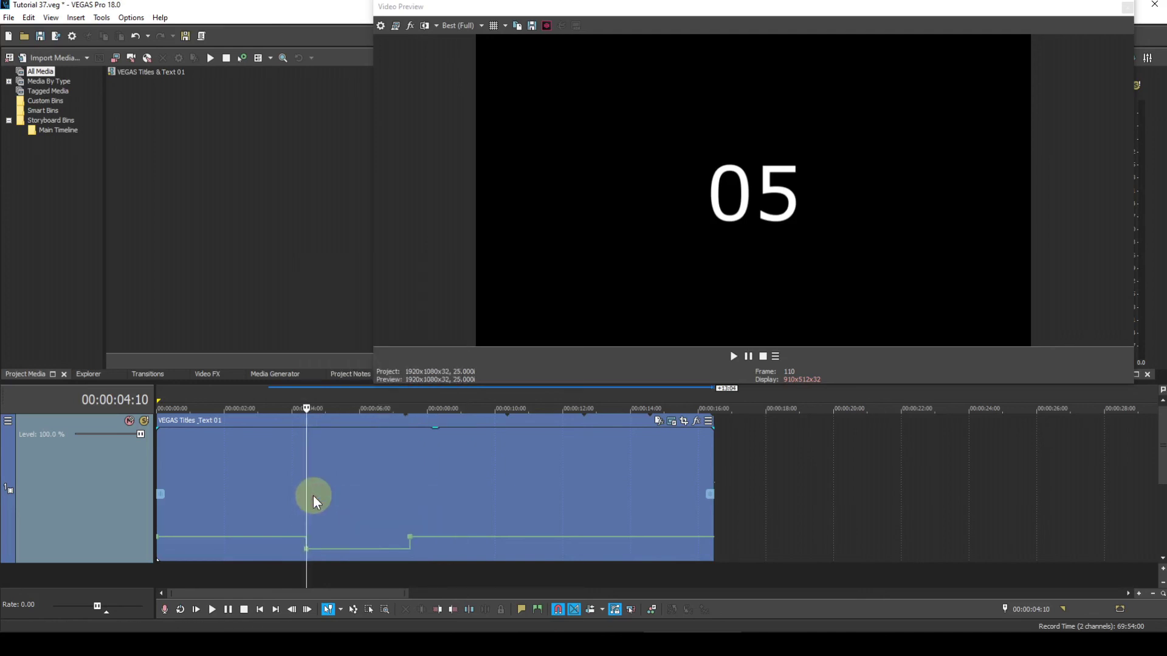
Trim the title event's end back to about 13 seconds, and play the event from the start before stopping playback.
click(327, 495)
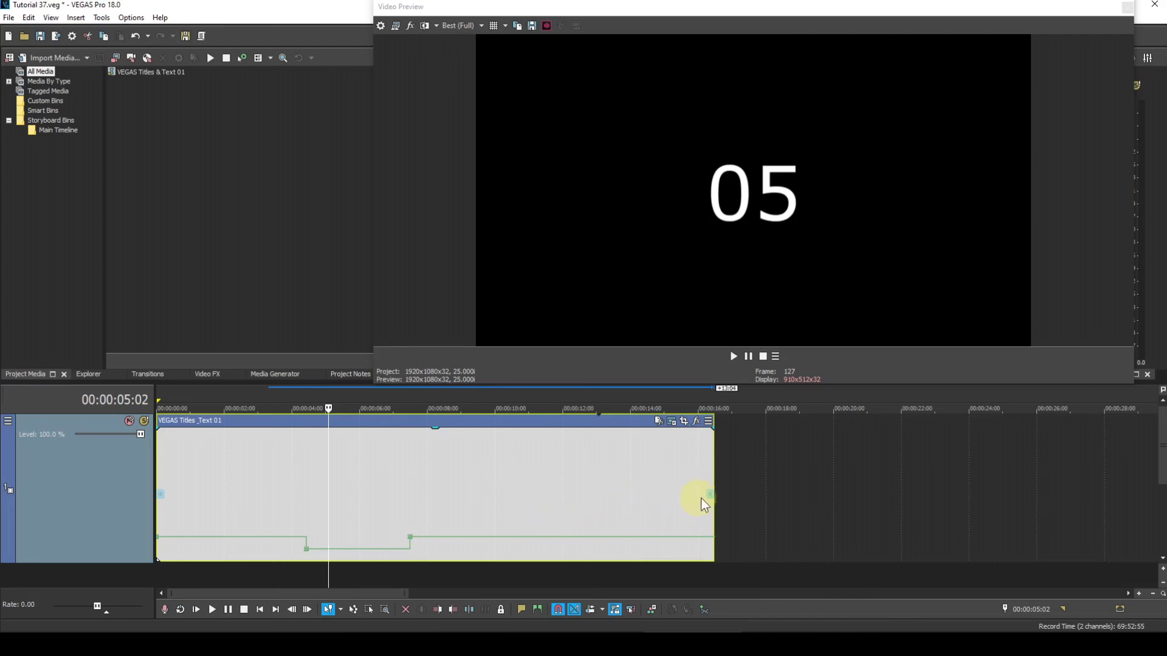
drag(711, 494, 599, 493)
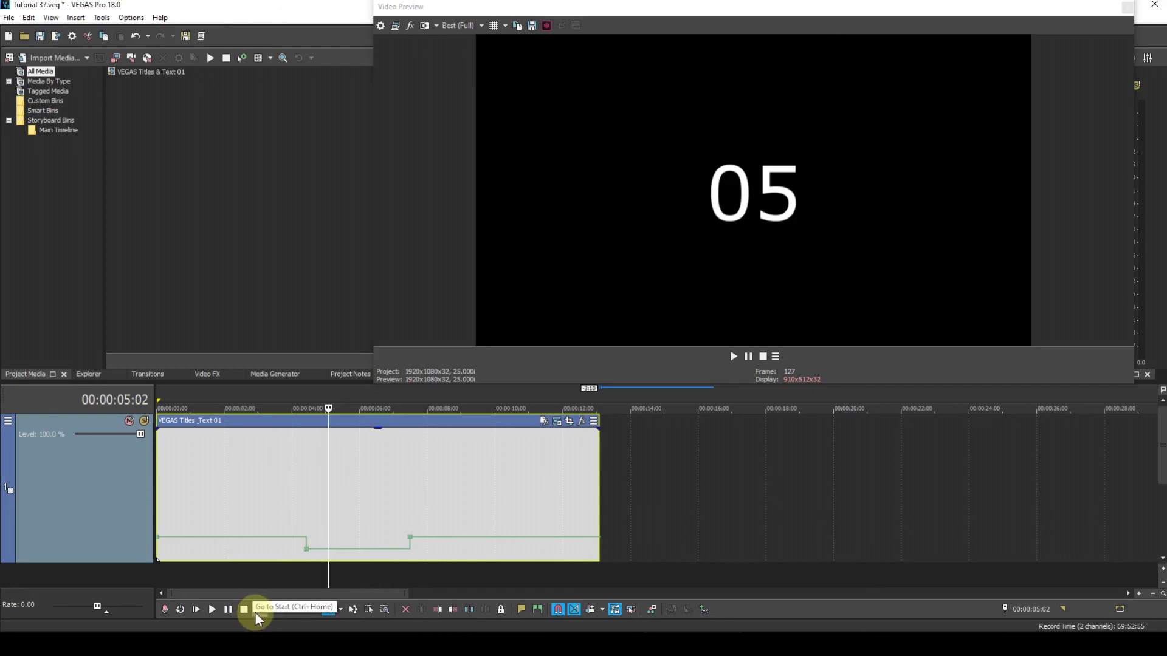
click(254, 612)
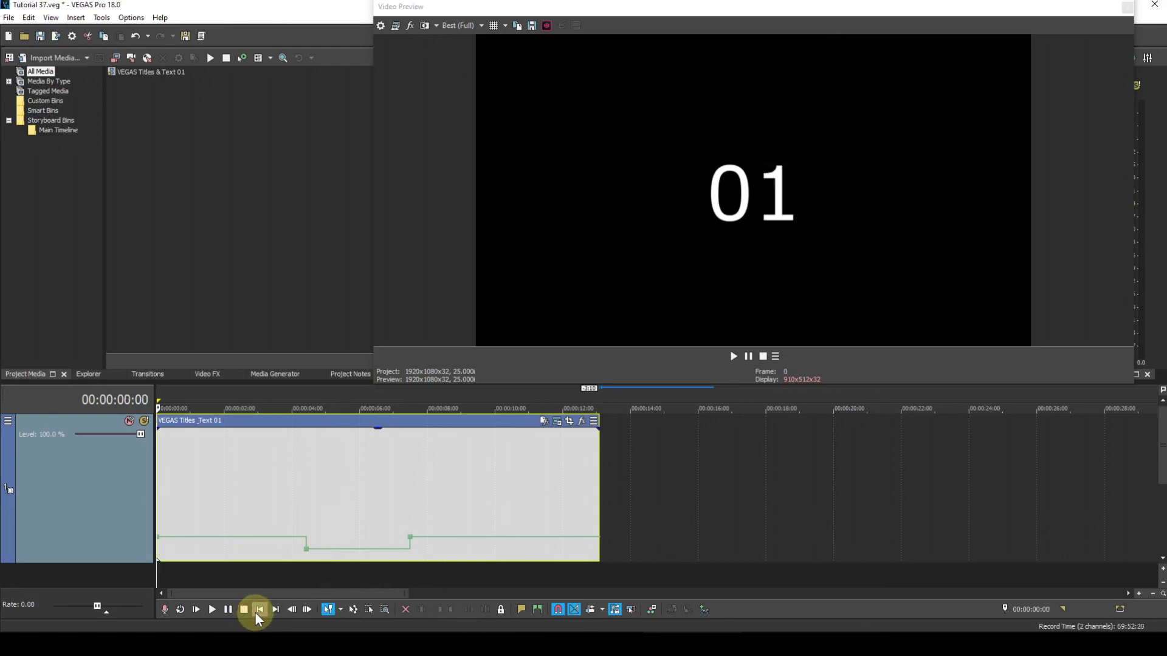
click(210, 609)
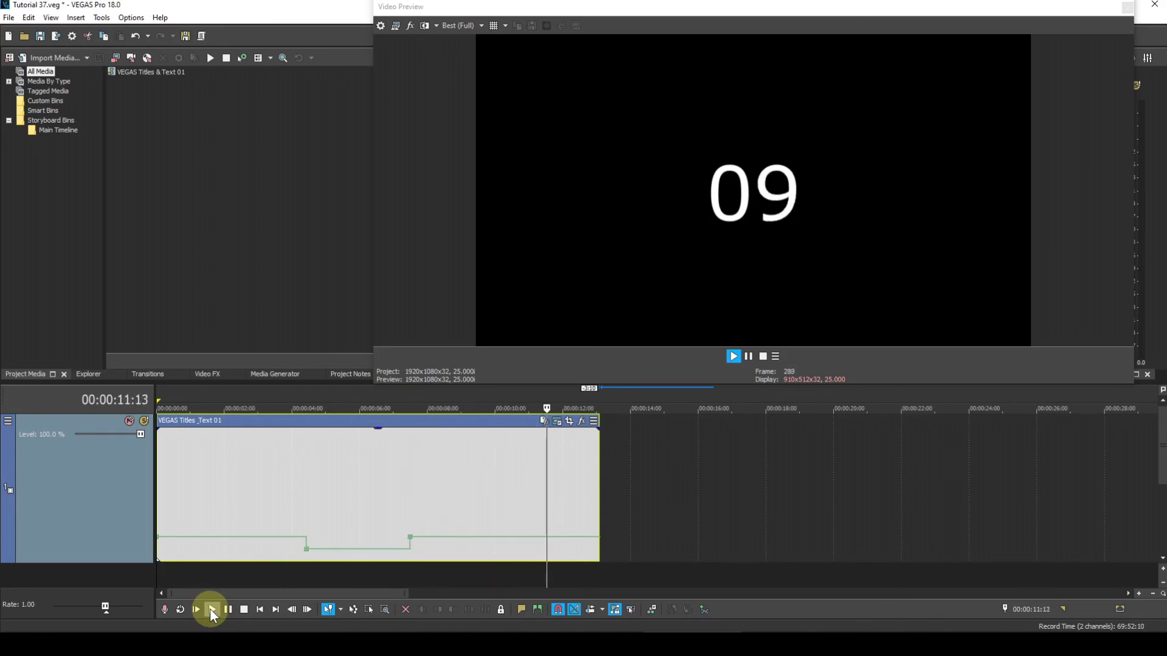
click(242, 609)
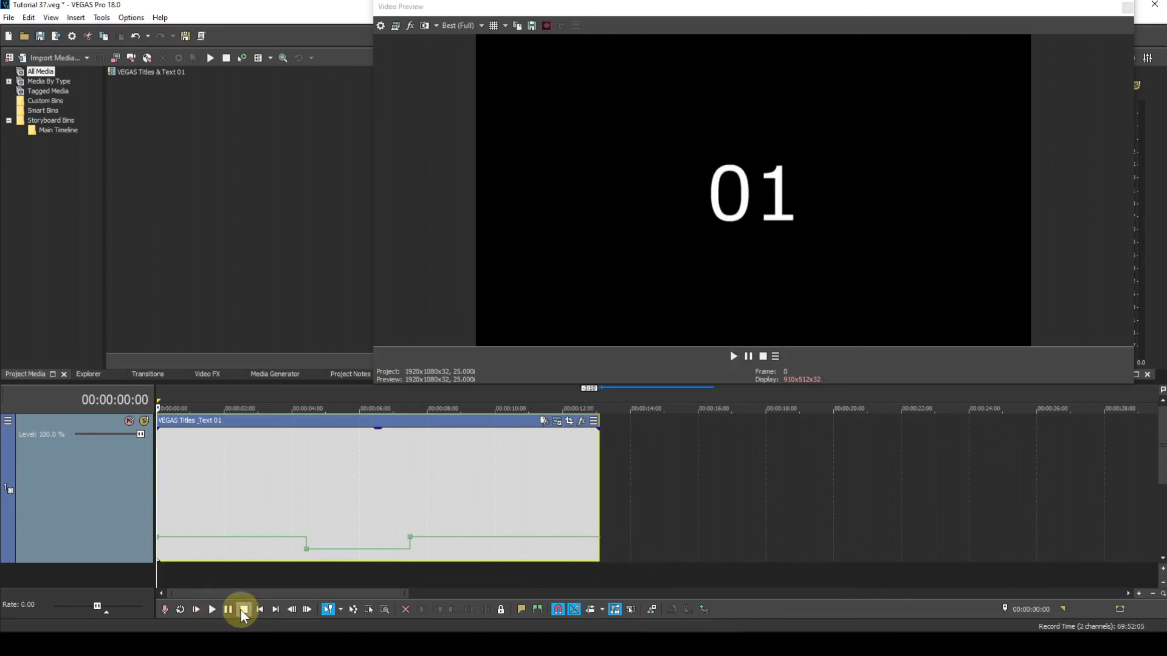